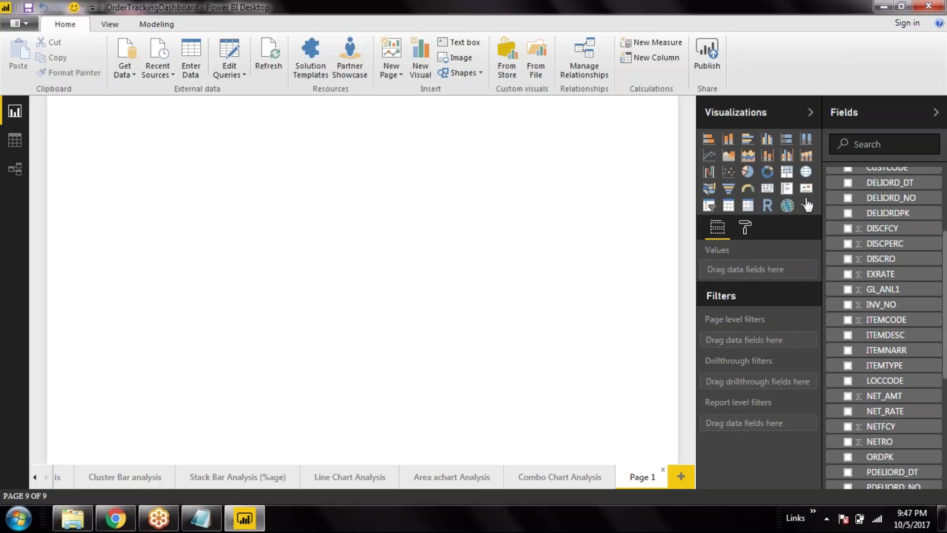
Step: Add a scatter chart to the blank report page and enlarge it to fill the canvas
scroll(924, 395, up, 3)
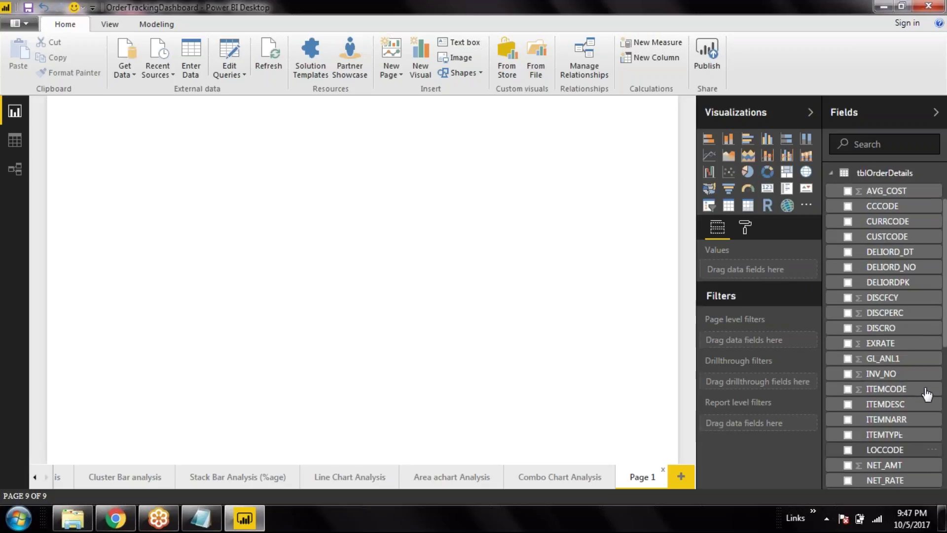
scroll(922, 390, up, 2)
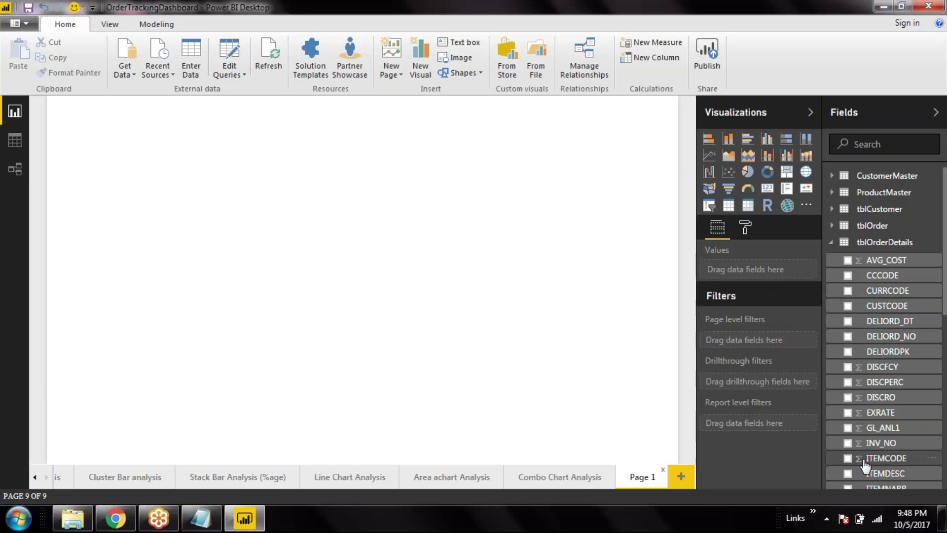
click(730, 173)
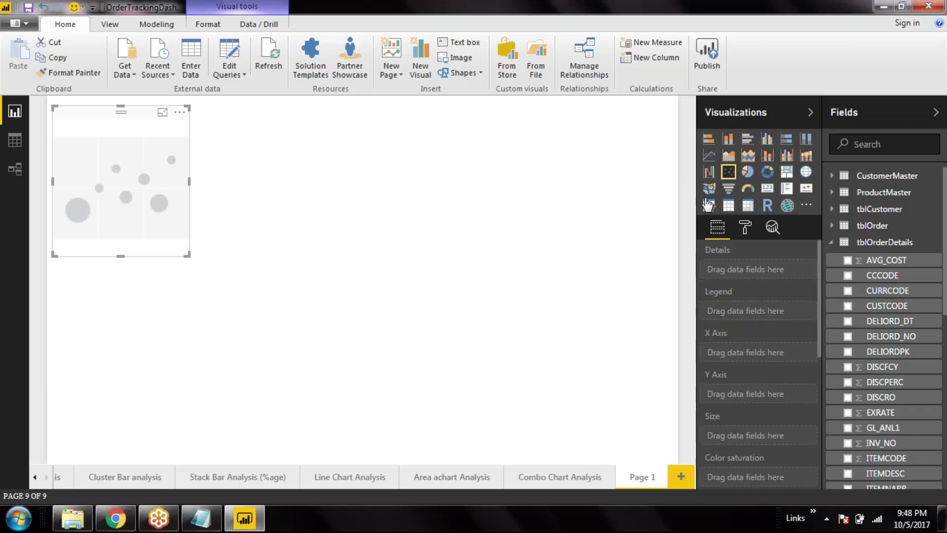
drag(187, 255, 669, 460)
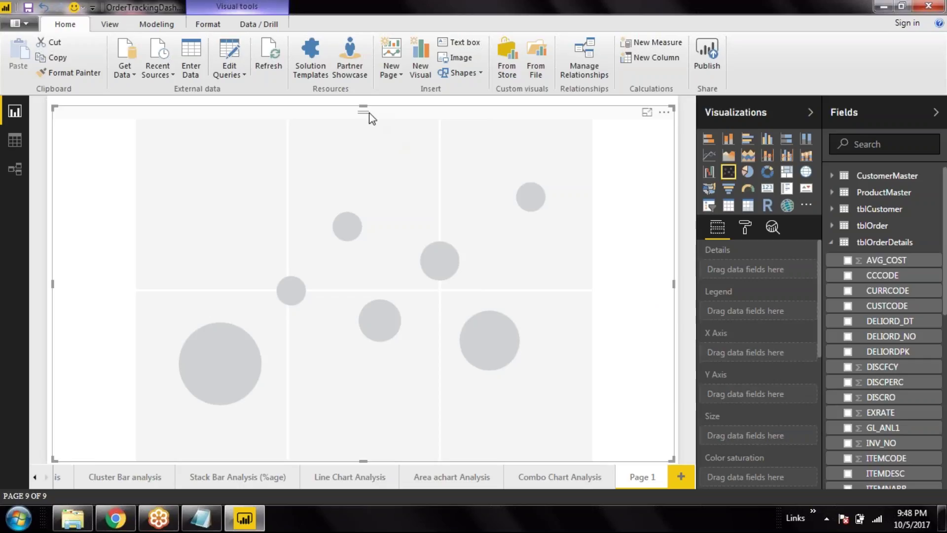
drag(363, 105, 363, 99)
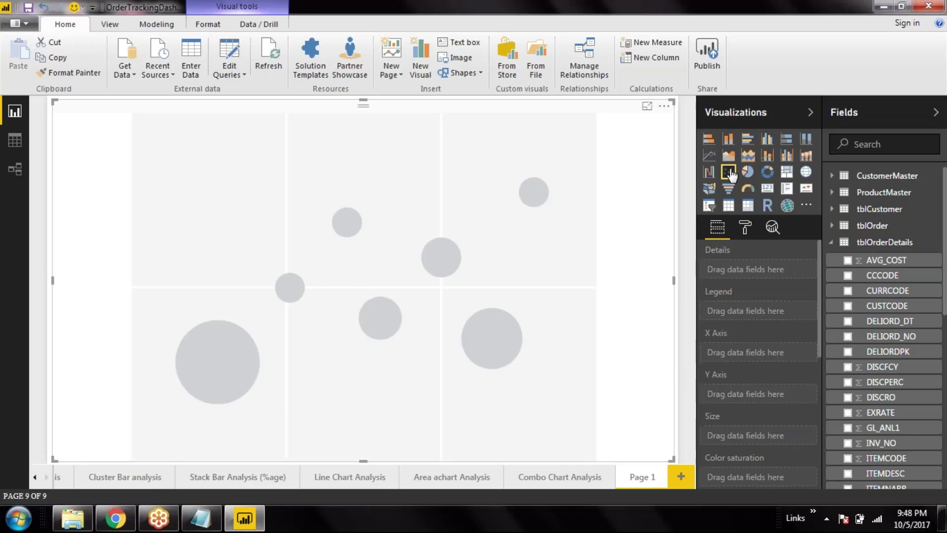
Step: Plot the scatter chart from tblOrderDetails with DELIORD_NO as details, NET_AMT on the X axis and QTY on the Y axis
click(848, 337)
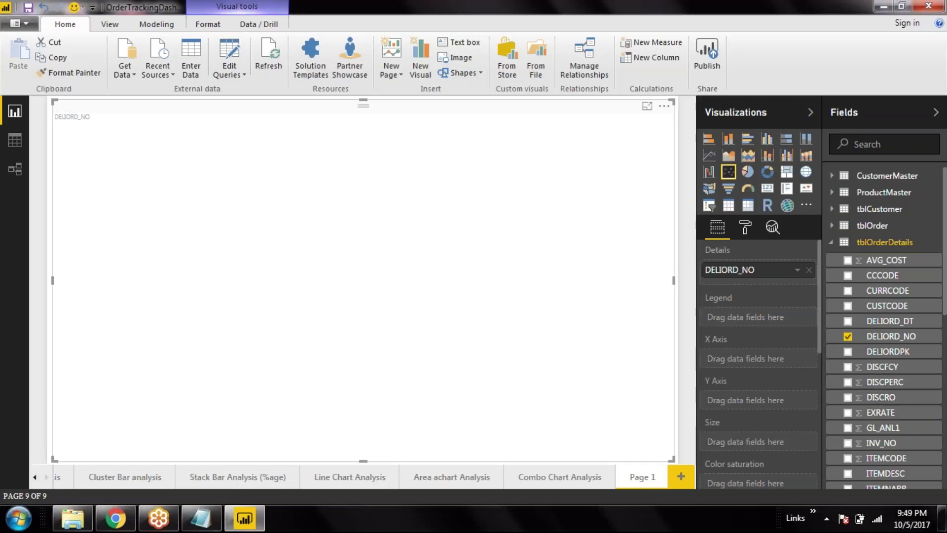
scroll(857, 395, down, 3)
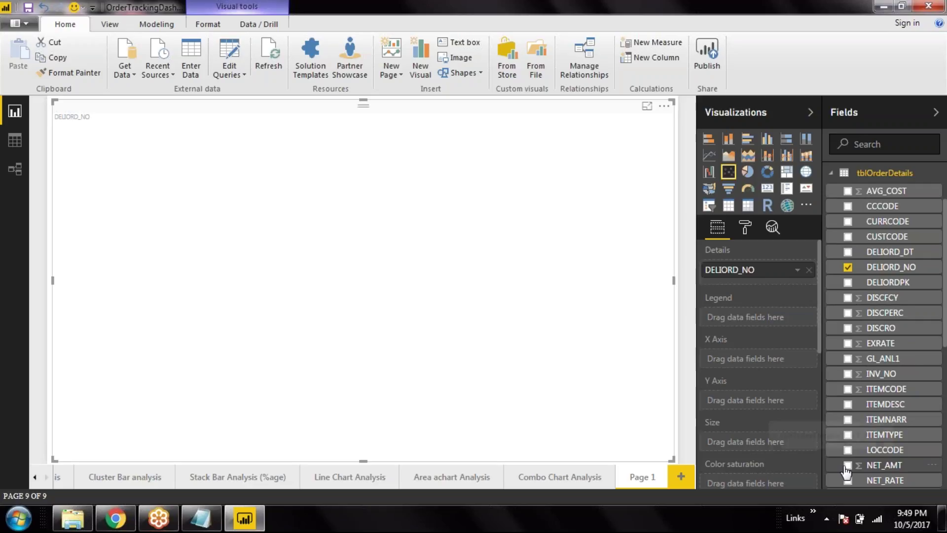
scroll(925, 409, down, 3)
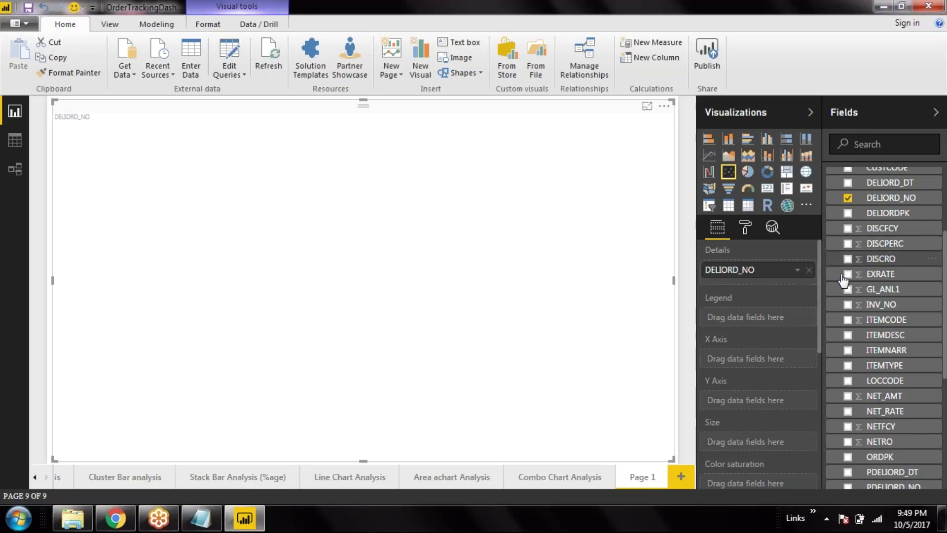
click(847, 396)
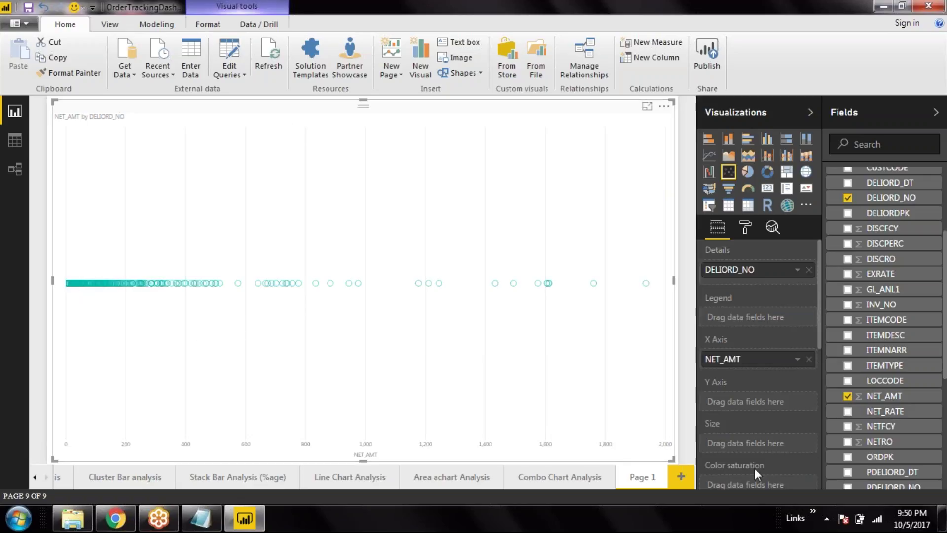
scroll(845, 448, down, 2)
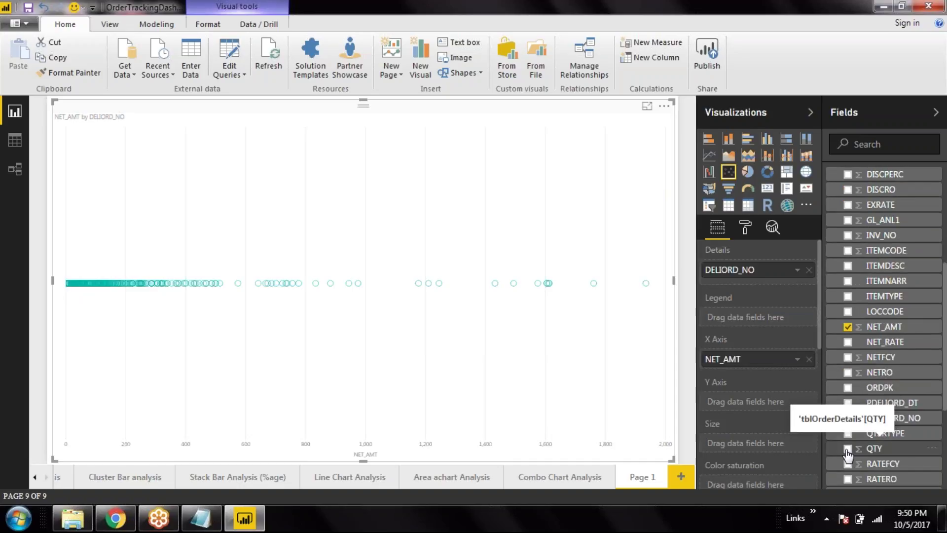
click(847, 449)
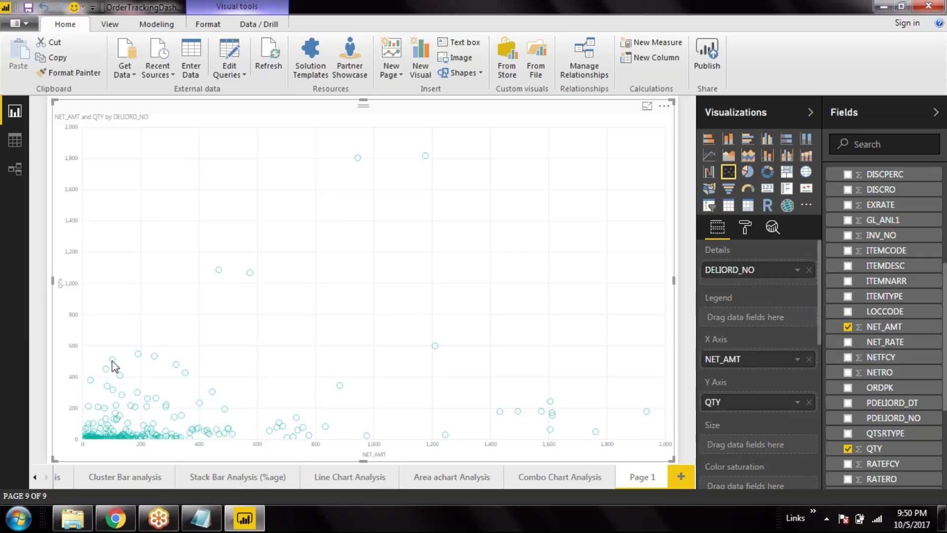
mouse_move(111, 361)
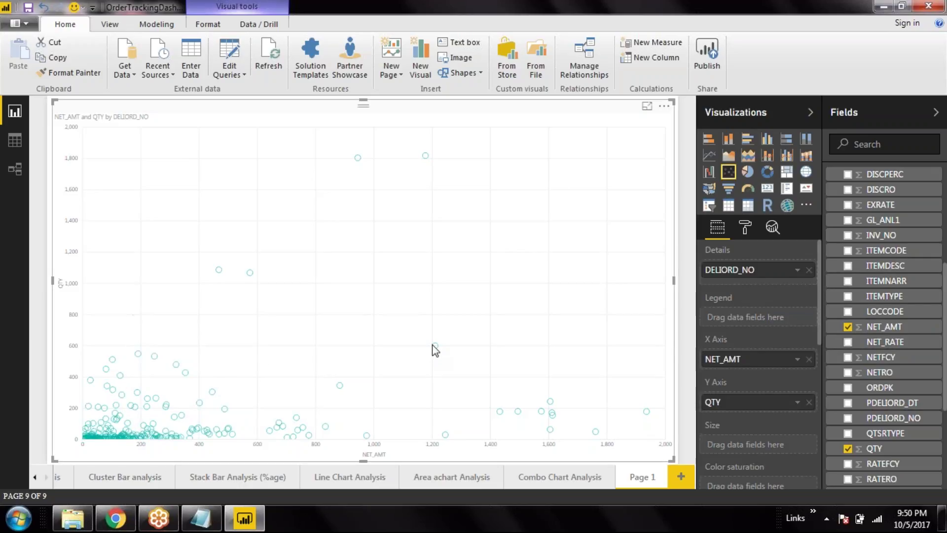
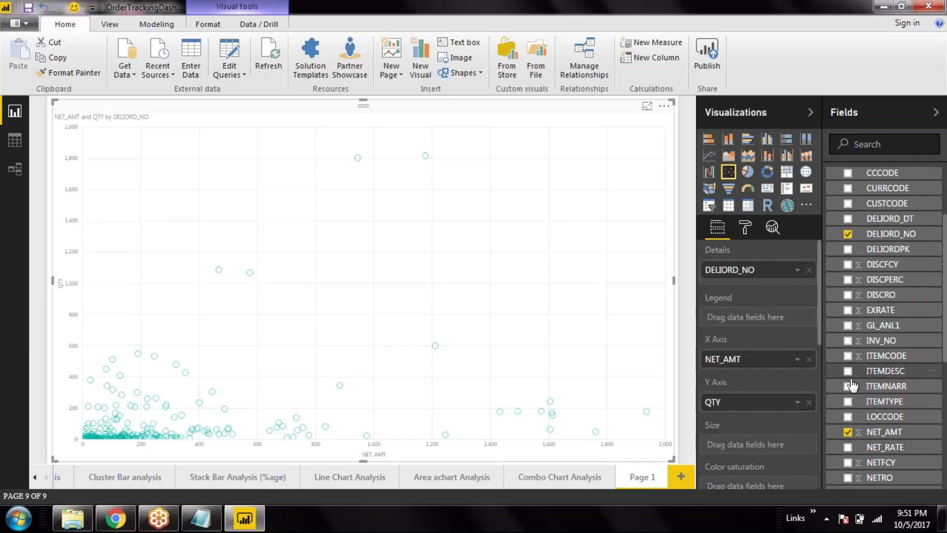
Step: Try AVG_COST from tblOrderDetails as the scatter chart's bubble size and remove it again
scroll(852, 386, up, 6)
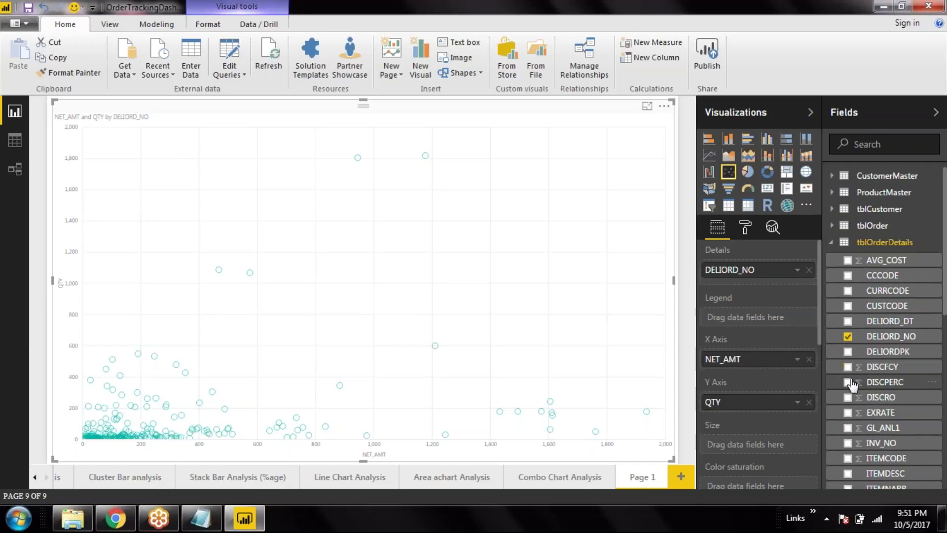
click(846, 262)
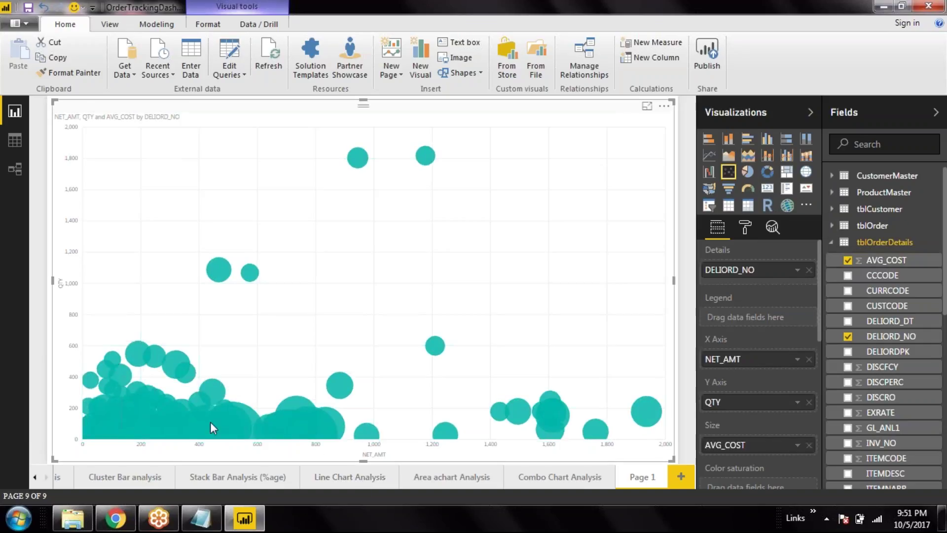
click(847, 261)
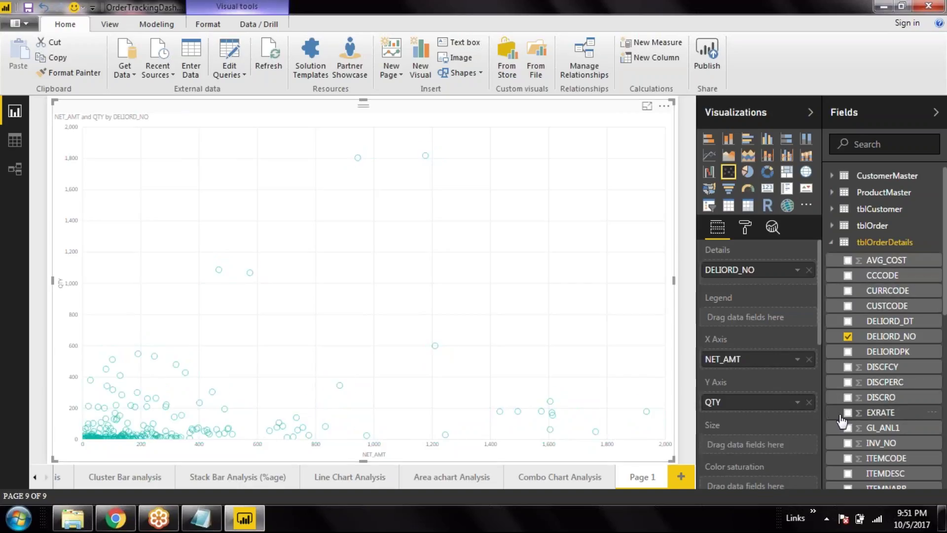
Step: Try sizing the bubbles by NETRO, inspecting one upper bubble's details, and remove NETRO from the chart
scroll(844, 422, down, 2)
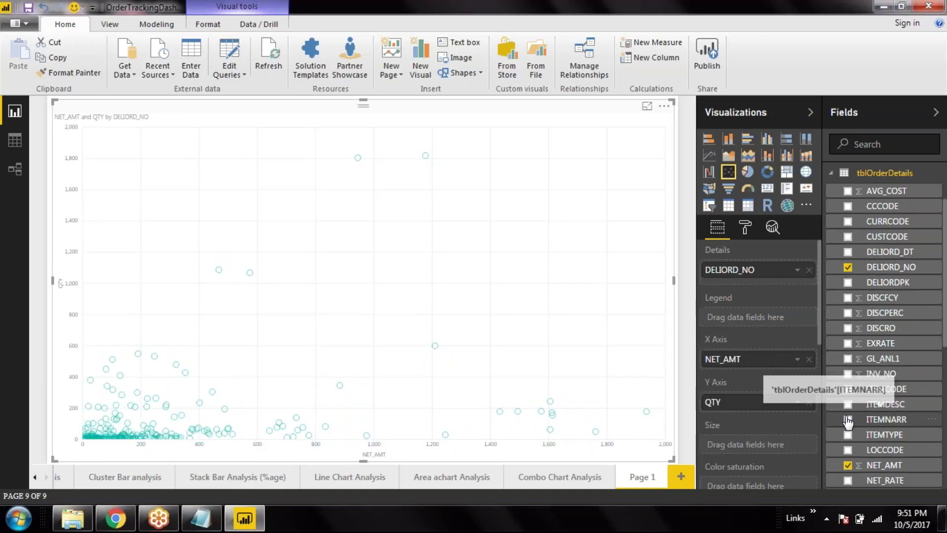
scroll(854, 365, down, 1)
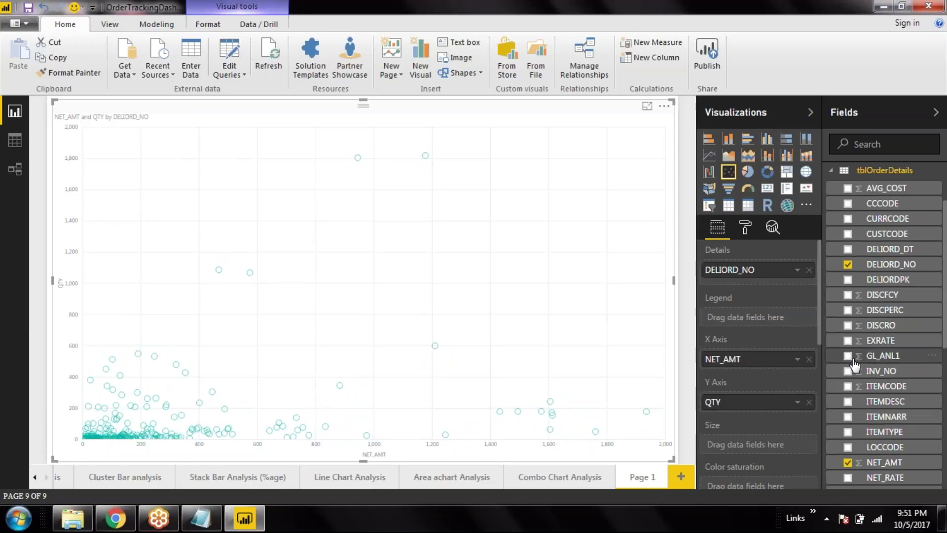
scroll(855, 365, down, 2)
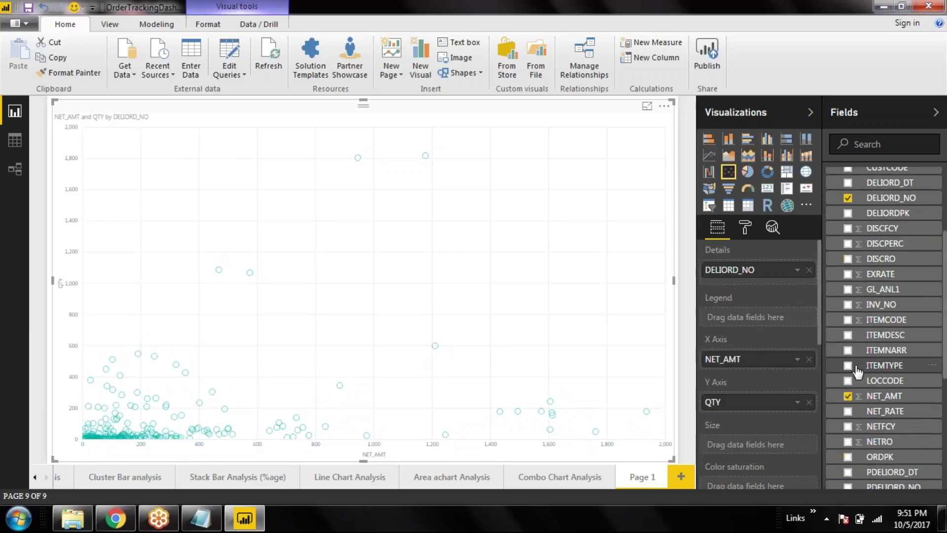
click(847, 443)
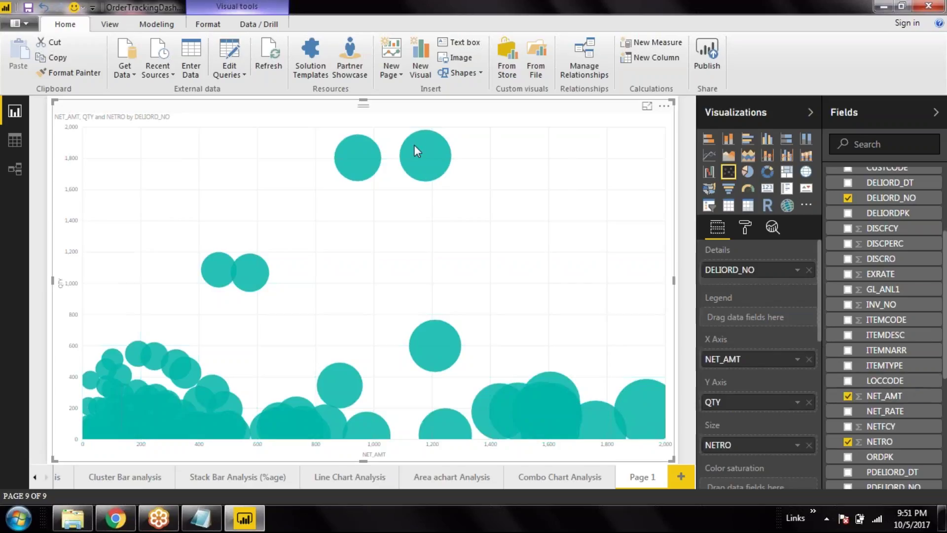
mouse_move(414, 146)
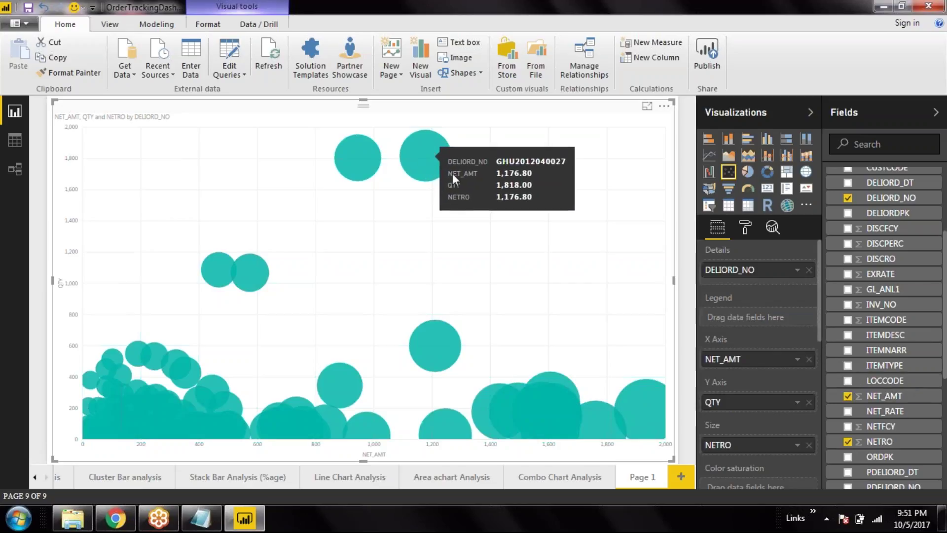
click(849, 443)
Step: Try NET_RATE as the scatter chart's legend field and take it off the chart
click(851, 415)
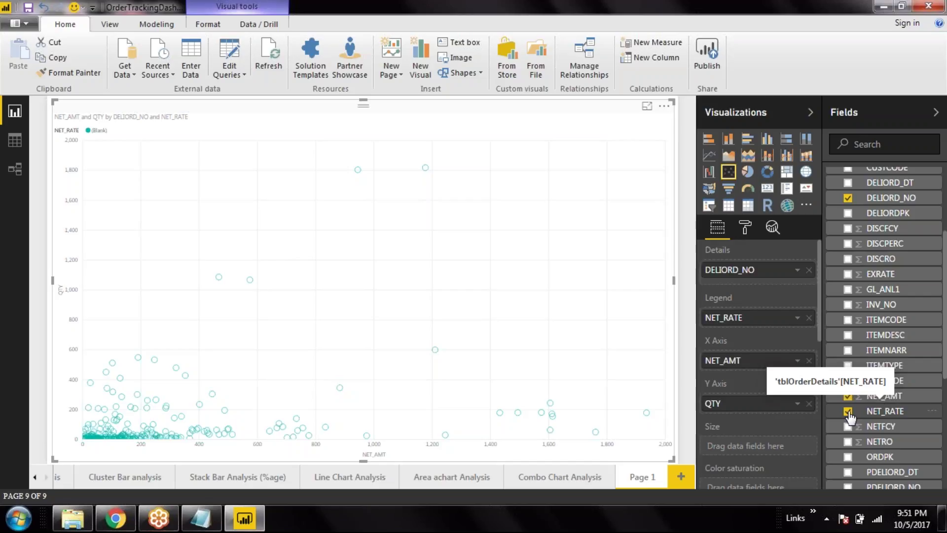
click(848, 412)
click(849, 413)
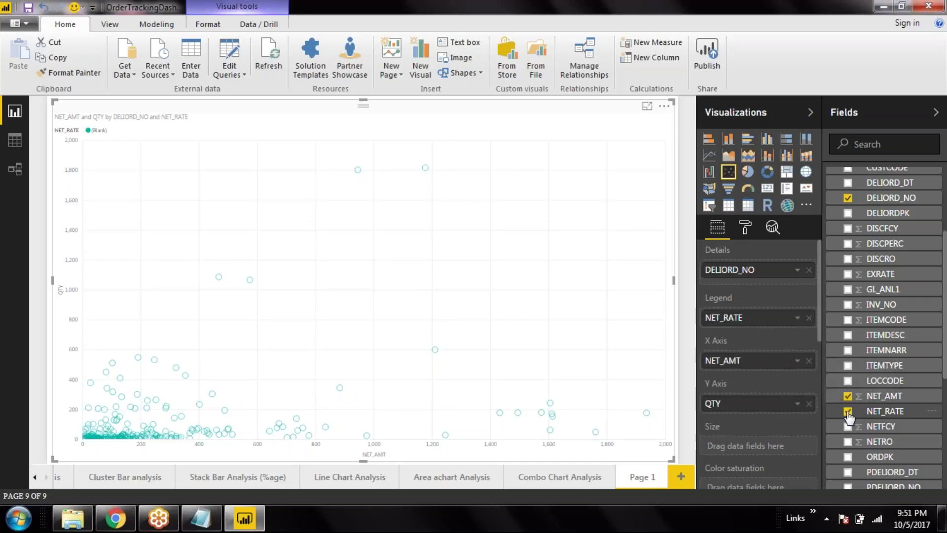
click(848, 413)
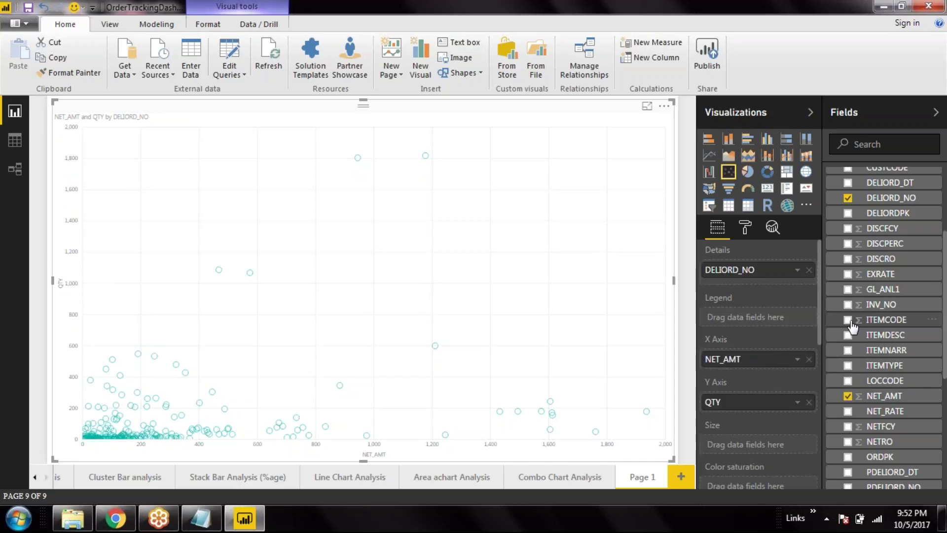
Step: Try EXRATE and NETRO one after the other as the bubble size, removing each from the chart
click(847, 274)
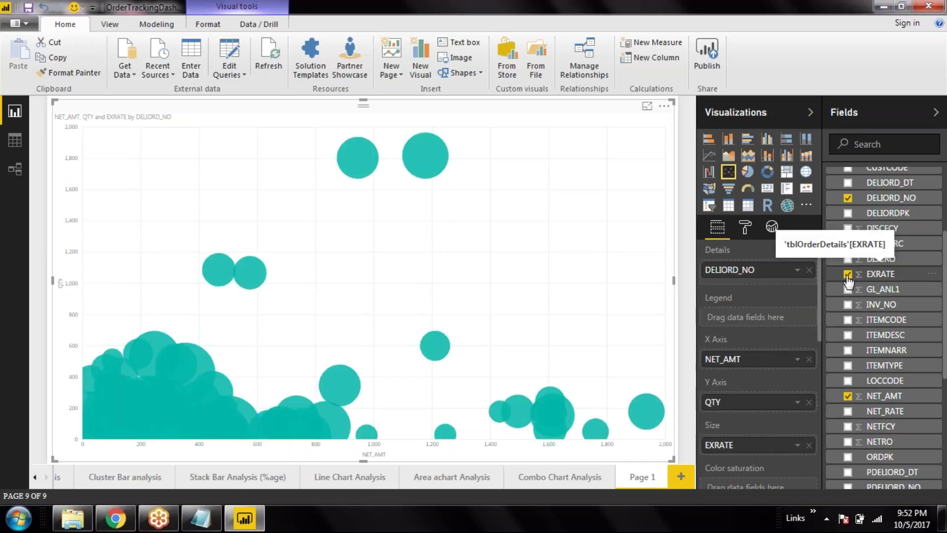
click(848, 275)
scroll(850, 320, down, 3)
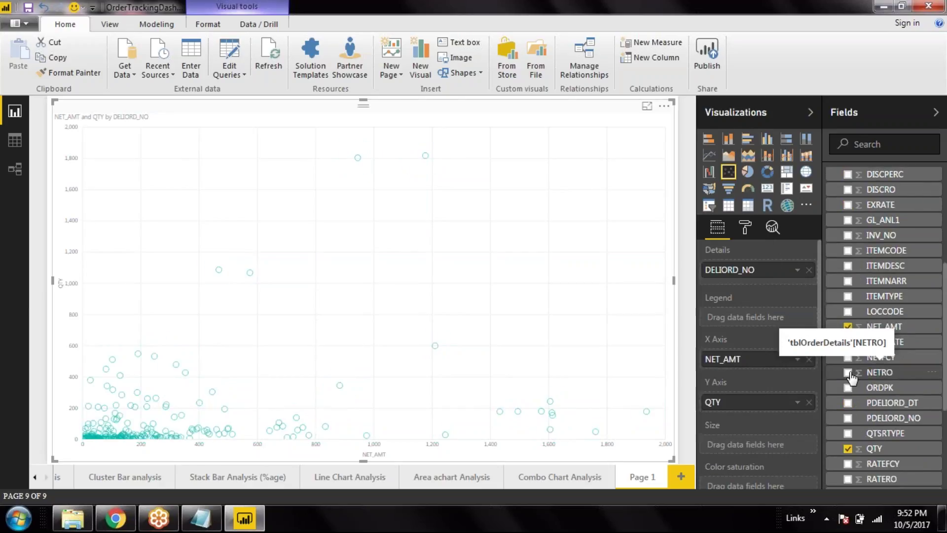
click(848, 372)
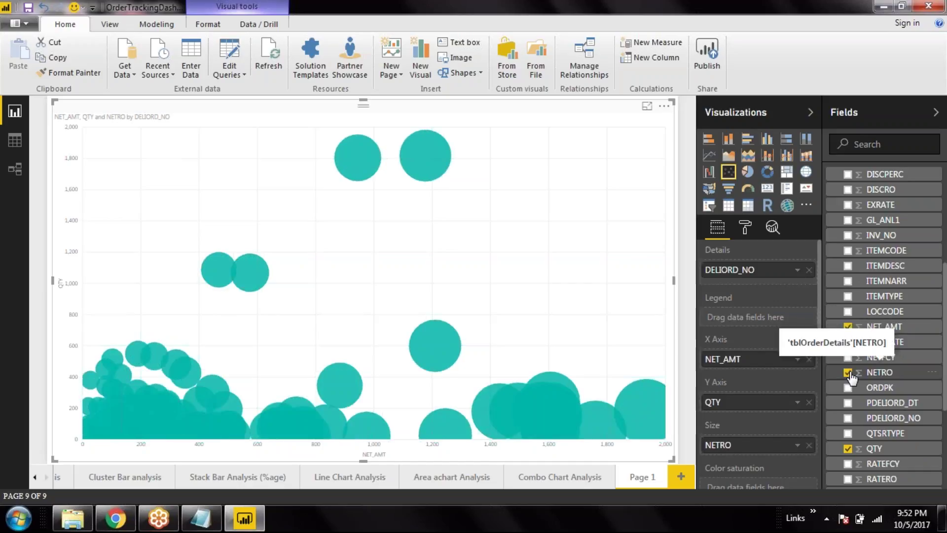
click(848, 373)
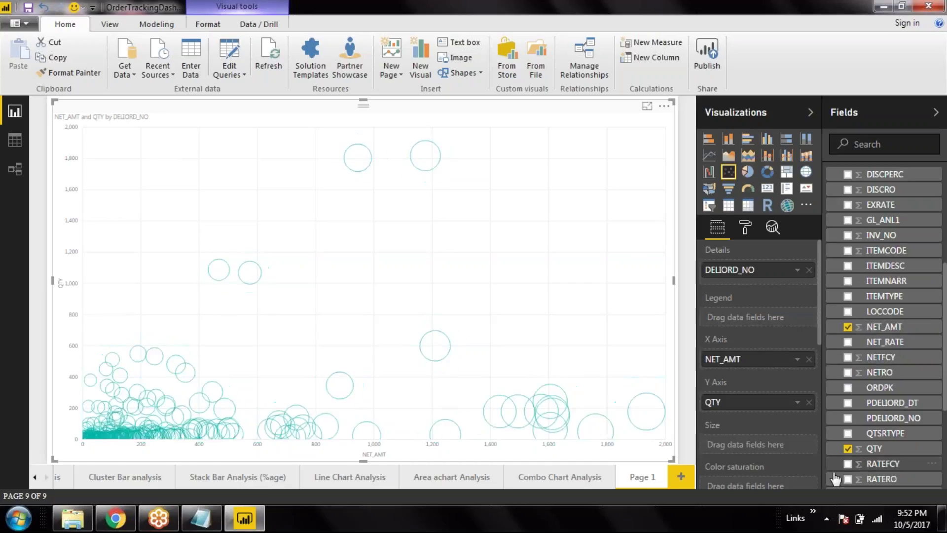
Step: Try adding TOT_QTY to the scatter chart and clear that field again
scroll(850, 375, down, 3)
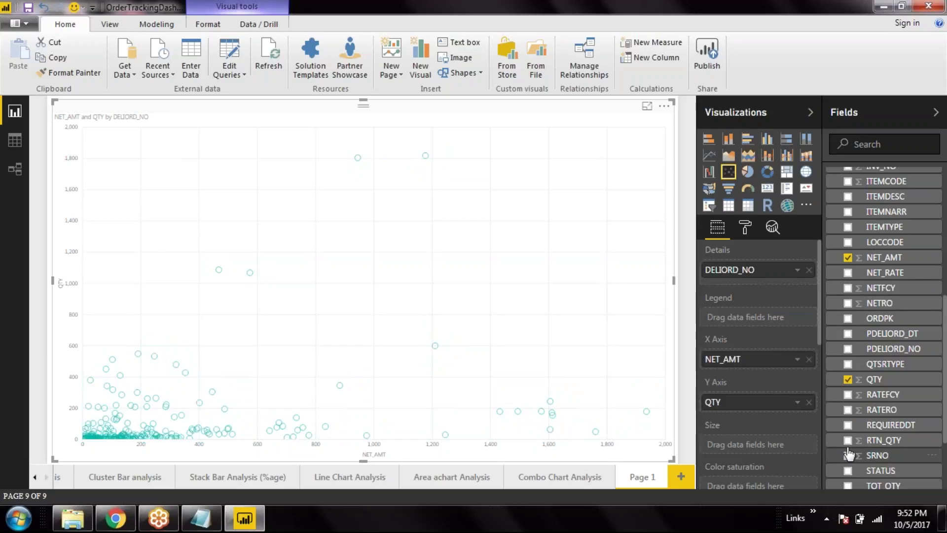
scroll(893, 422, up, 3)
scroll(893, 421, down, 3)
click(847, 487)
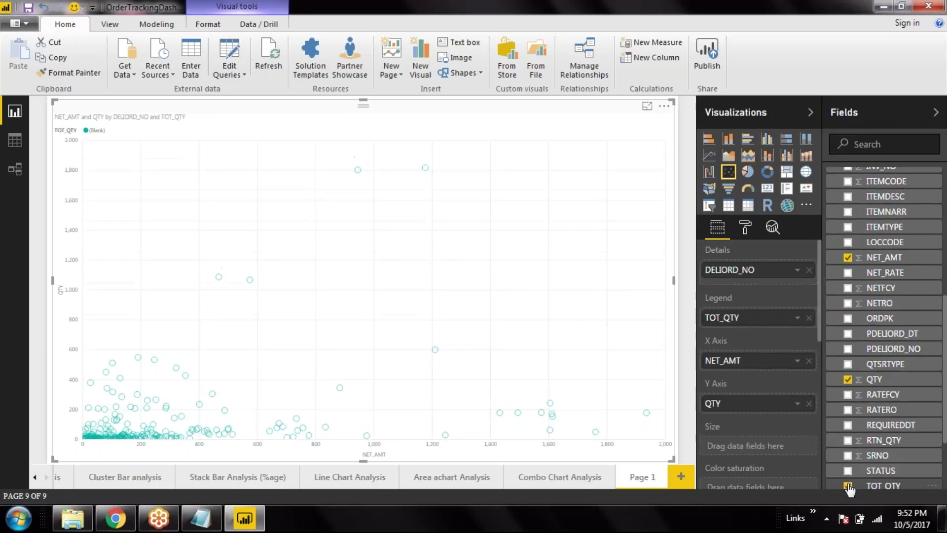
click(847, 486)
Step: Try sizing the bubbles by VALUERO, inspecting the bubble with the largest net amount, and remove VALUERO from the chart
scroll(848, 469, down, 3)
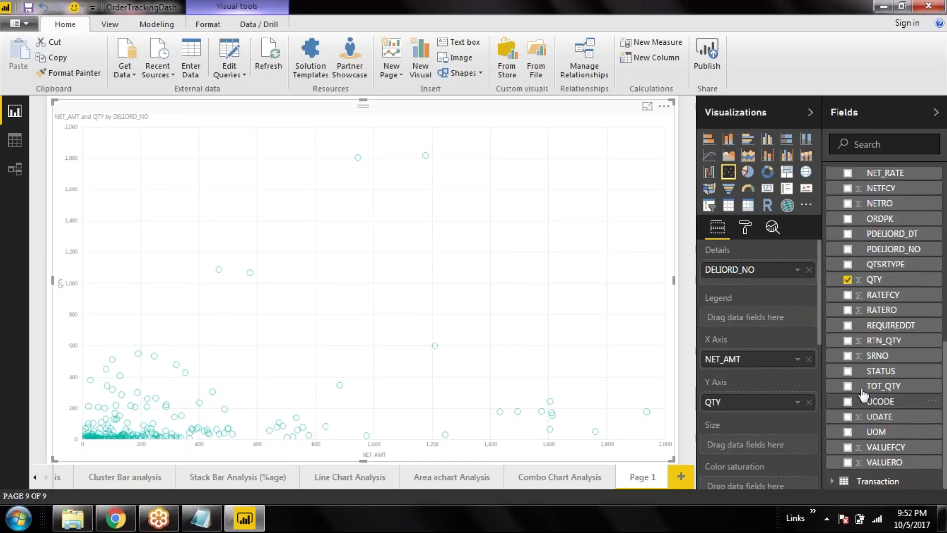
click(848, 462)
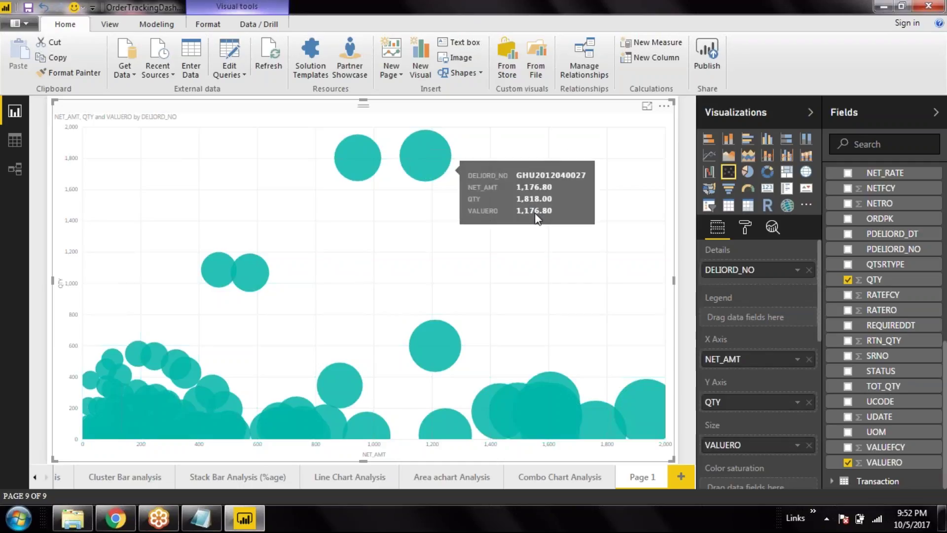
click(569, 52)
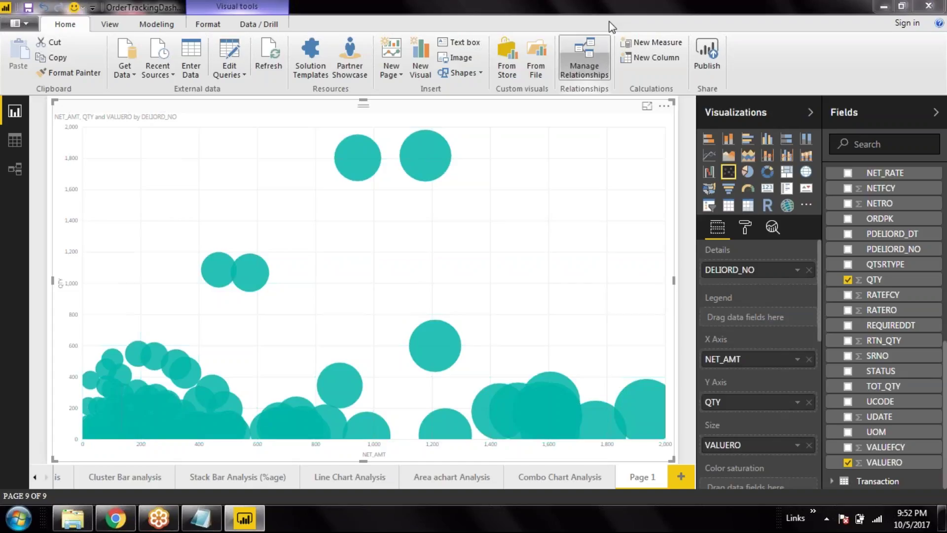
mouse_move(634, 397)
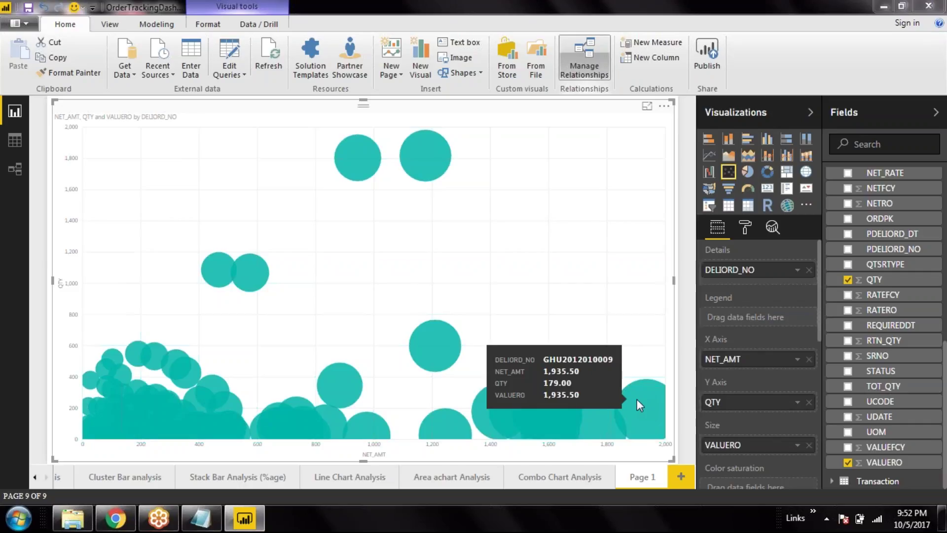
click(861, 464)
scroll(872, 400, up, 3)
scroll(872, 400, up, 6)
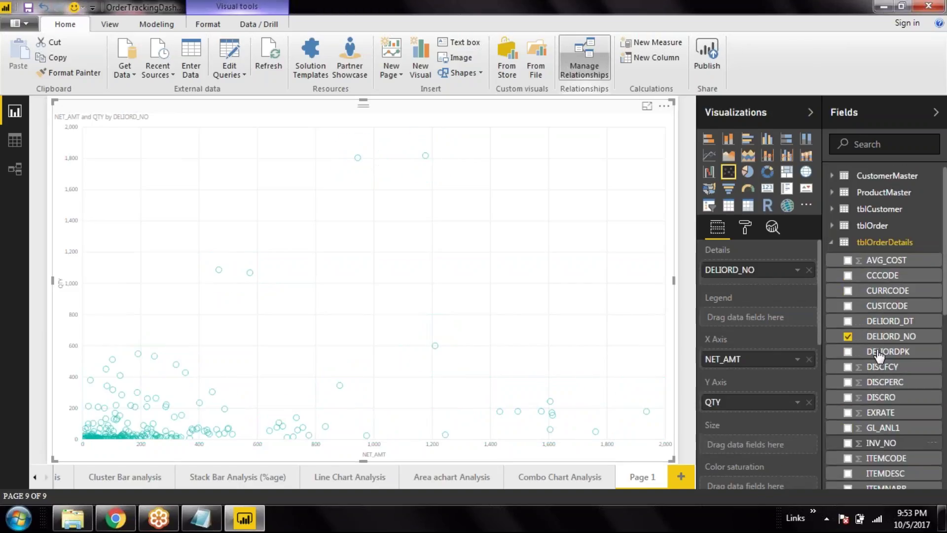
Step: Try sizing the scatter chart bubbles by AVG_COST and inspect how the bubbles compare across the plot
click(847, 261)
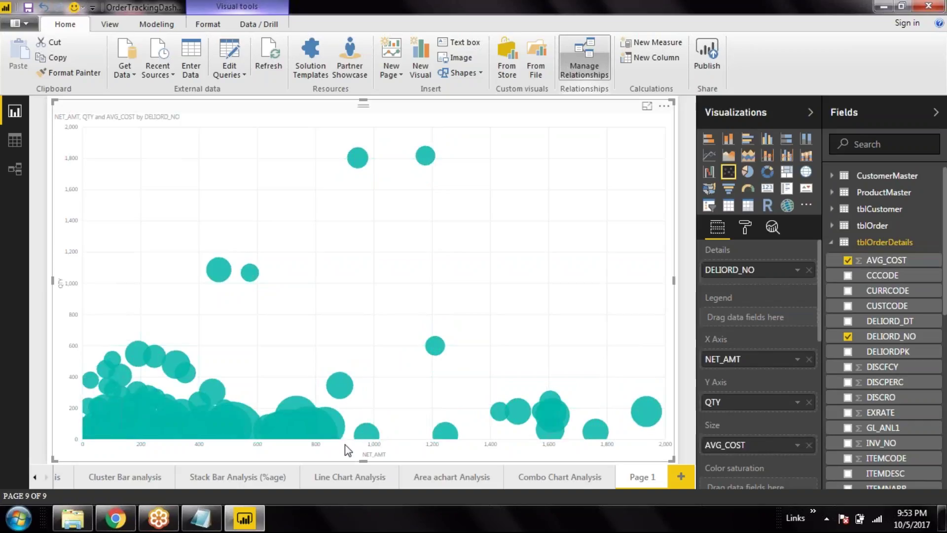
mouse_move(310, 433)
mouse_move(653, 415)
mouse_move(430, 158)
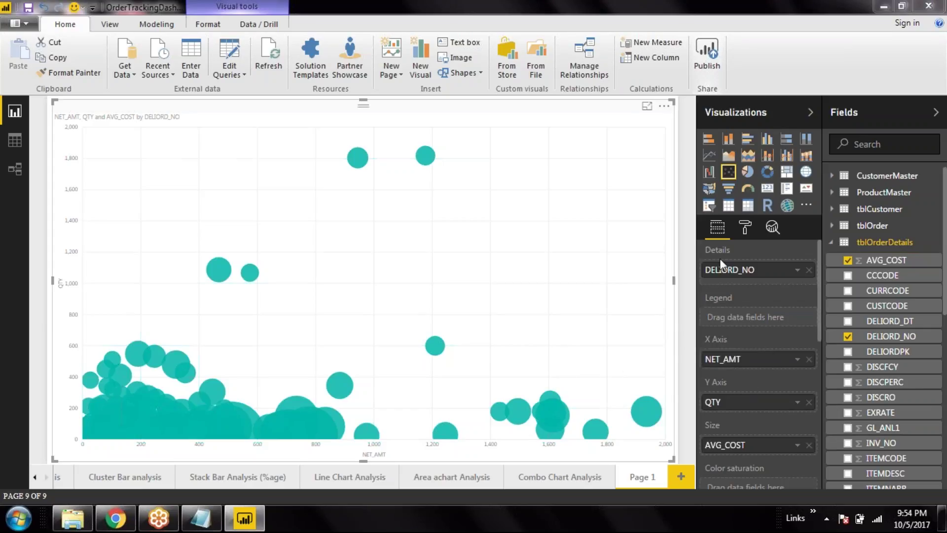
Step: Set the bubble size to 0 % in the scatter chart's formatting options
click(745, 228)
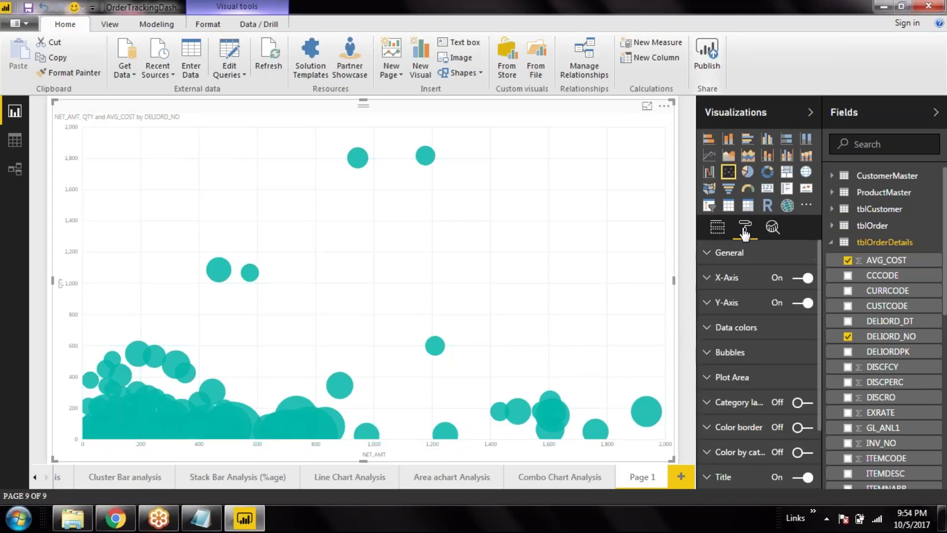
click(710, 353)
mouse_move(773, 378)
mouse_down()
mouse_move(790, 381)
mouse_move(762, 380)
mouse_up()
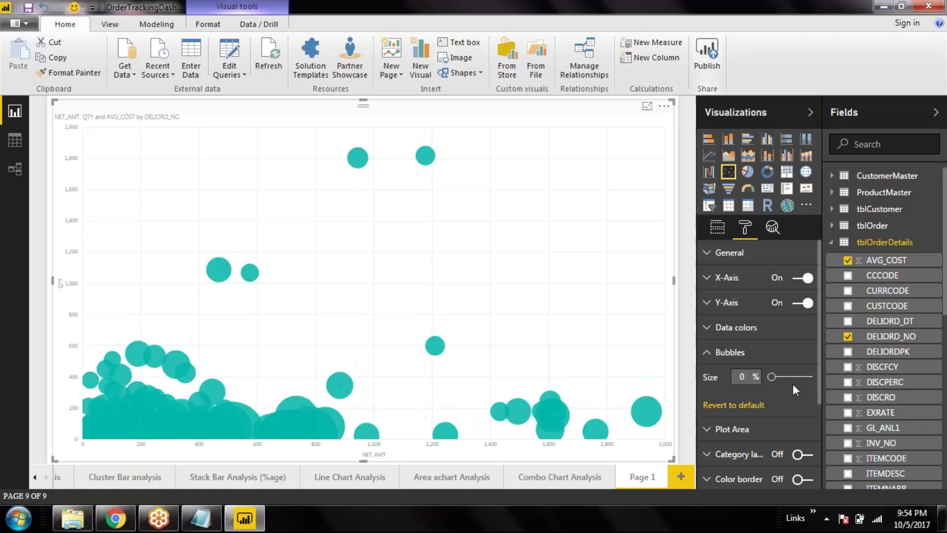
Step: Try showing all individual data colors for the delivery orders, and turn Show all off again
click(710, 327)
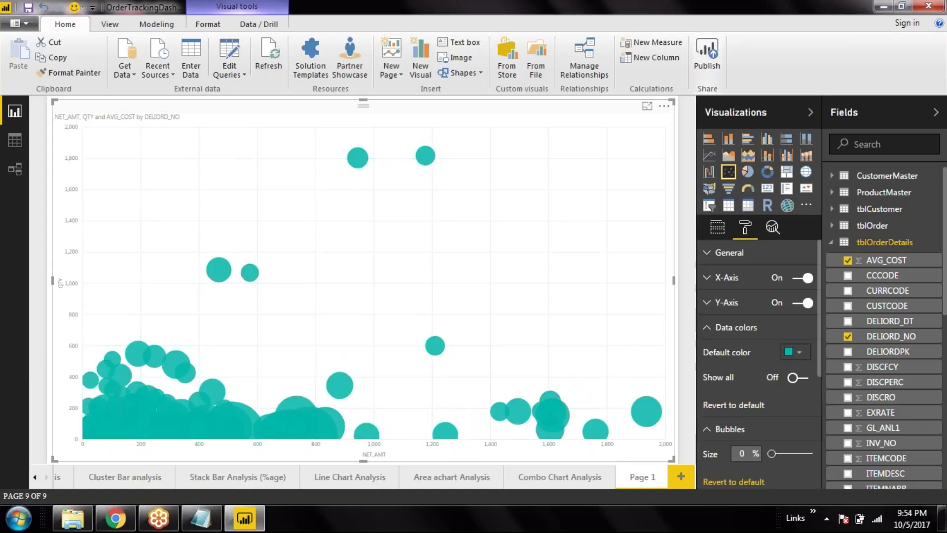
click(795, 378)
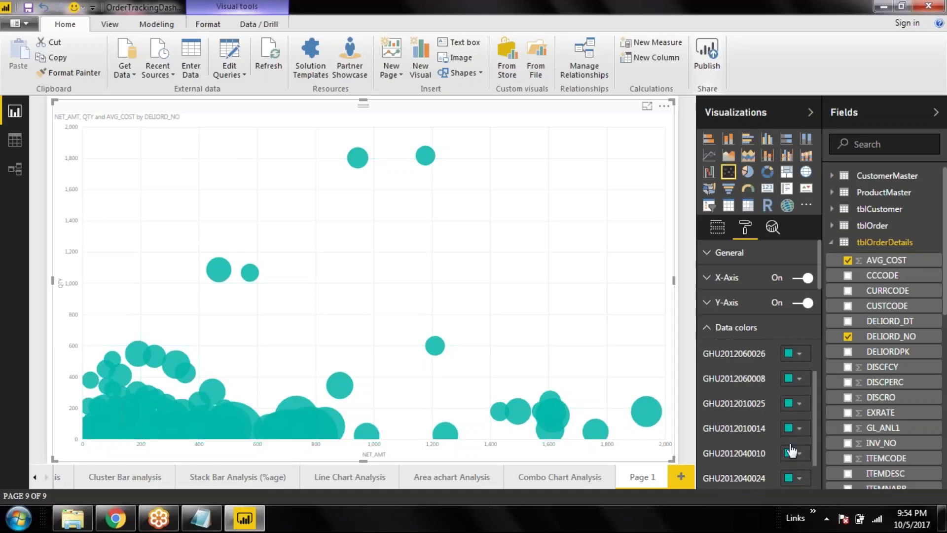
click(802, 378)
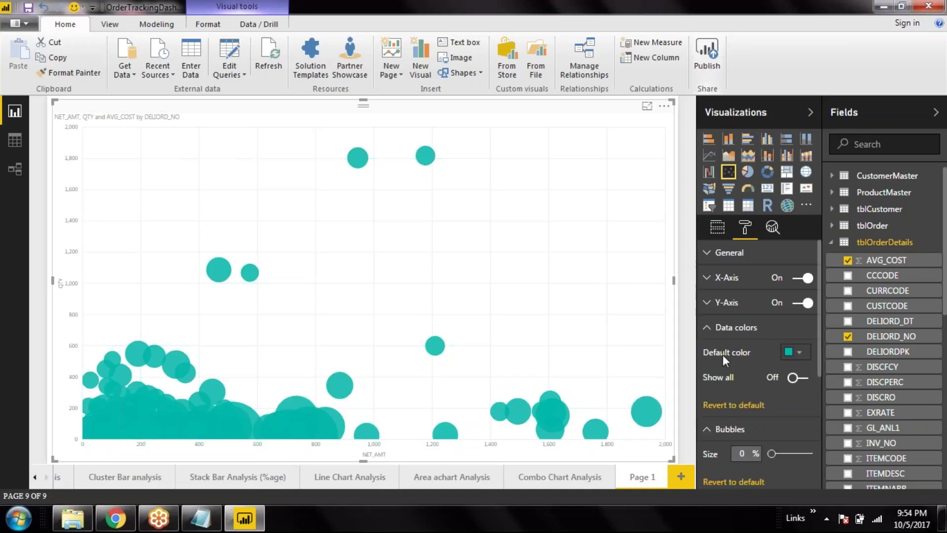
click(709, 328)
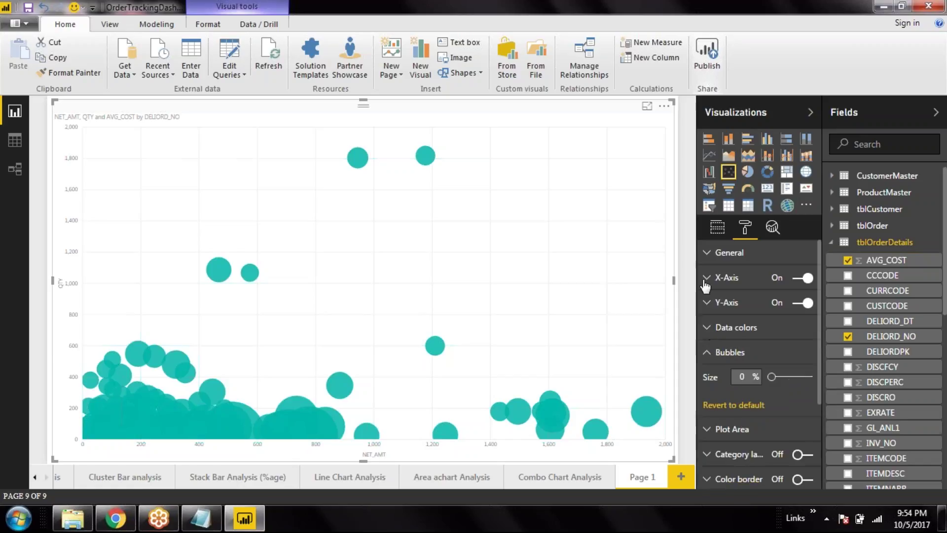
Step: Format the X-axis labels with text size 18 and black color
click(706, 278)
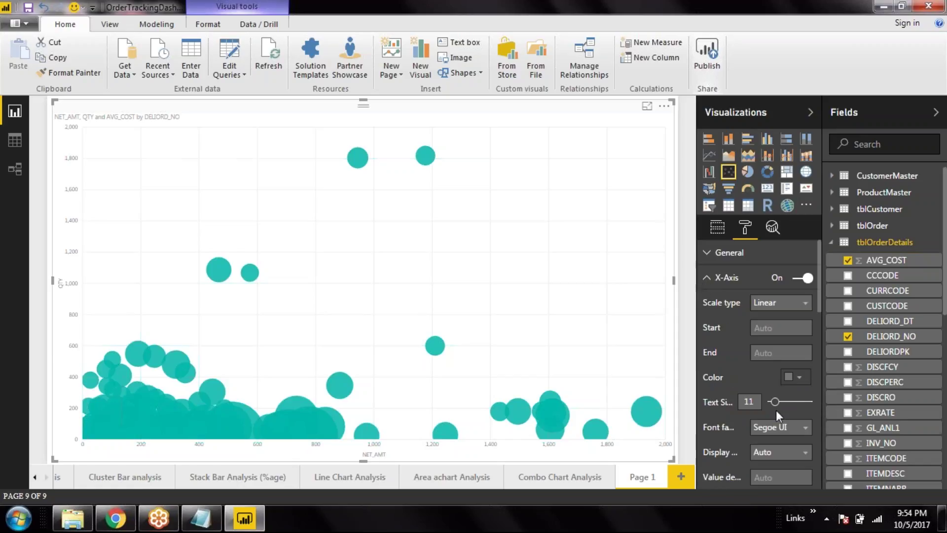
drag(775, 401, 781, 403)
drag(783, 406, 785, 408)
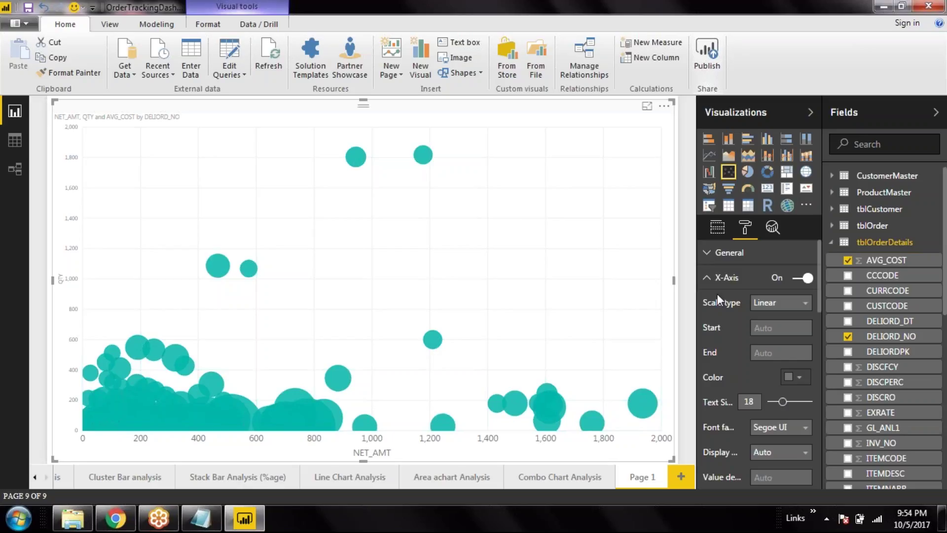
click(792, 378)
click(710, 408)
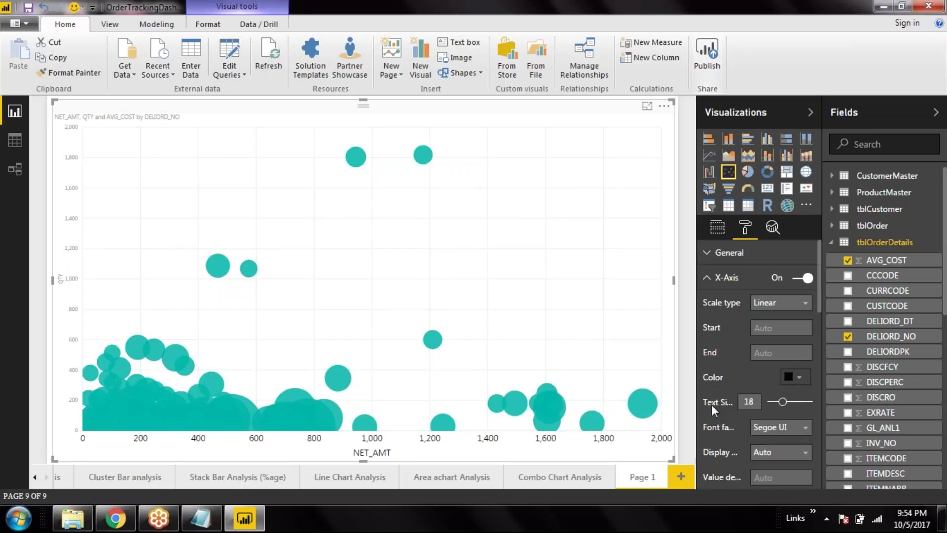
click(706, 277)
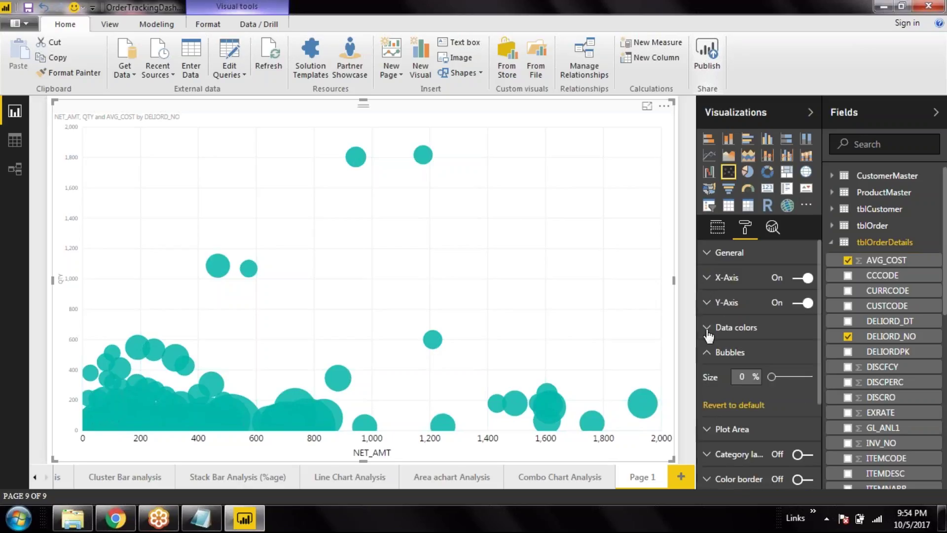
Step: Format the Y-axis labels with text size 18 and black color
click(708, 305)
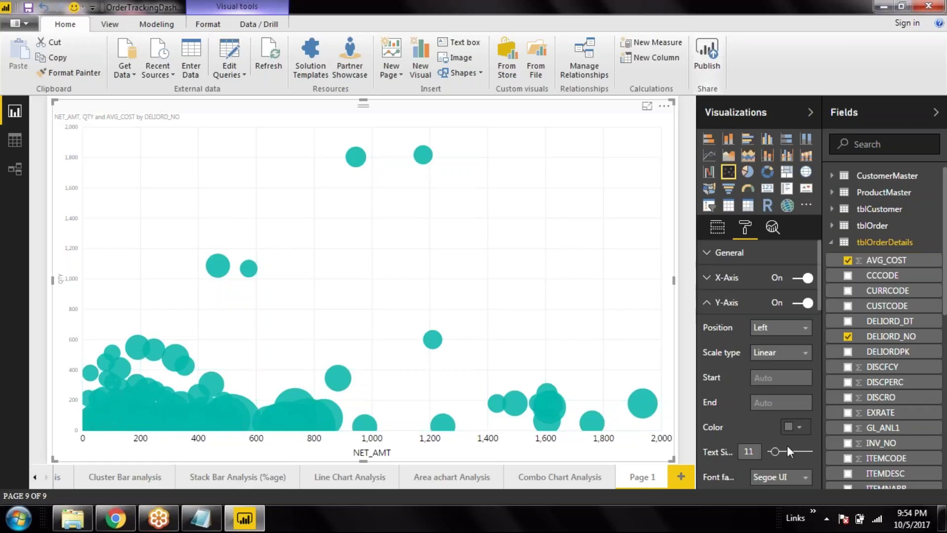
drag(776, 452, 785, 460)
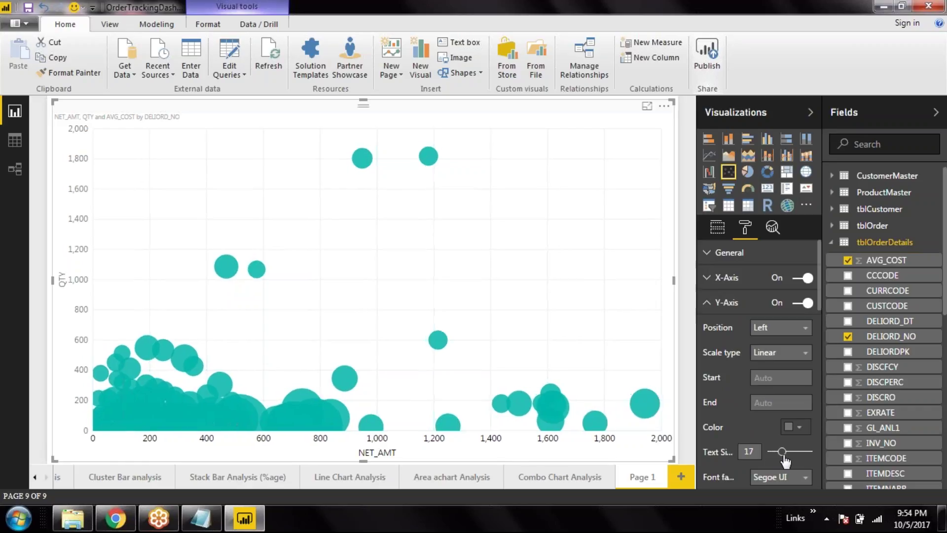
click(793, 428)
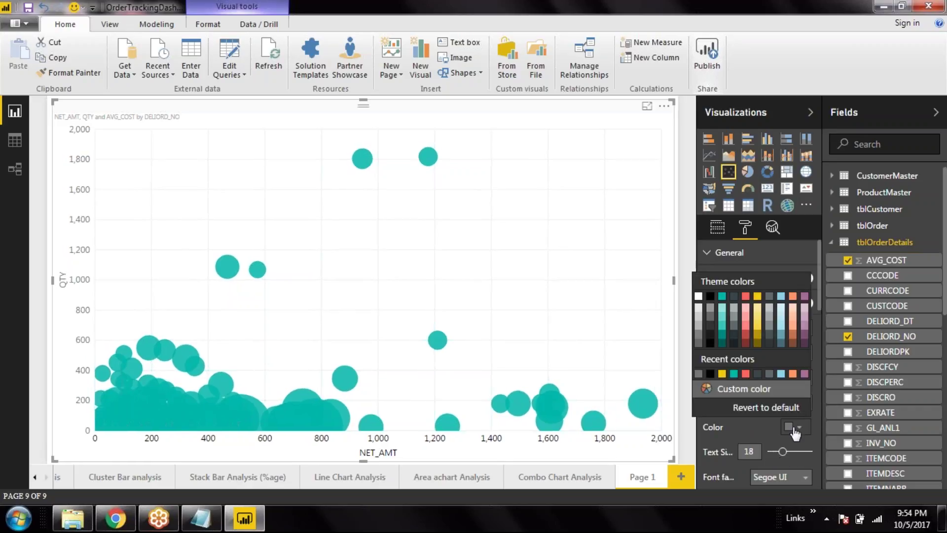
click(710, 373)
scroll(724, 393, down, 1)
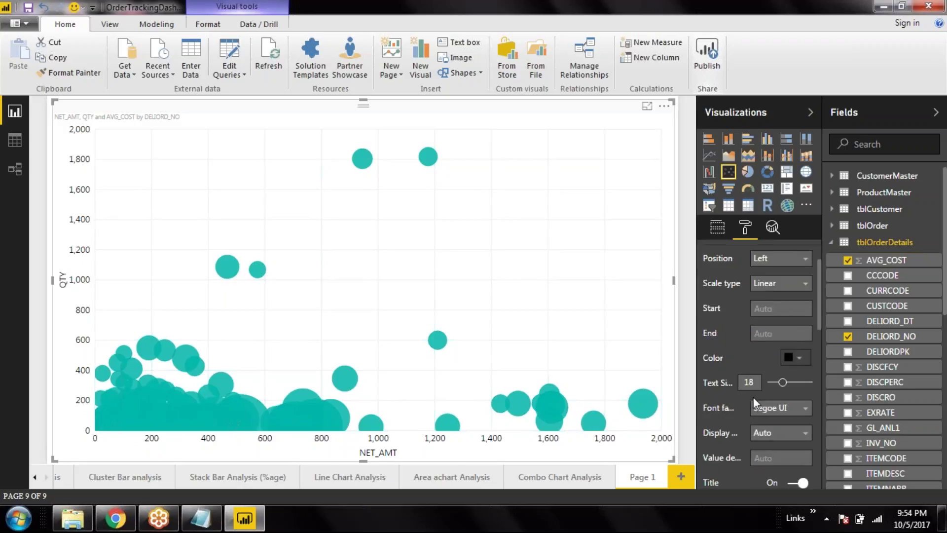
scroll(753, 397, down, 4)
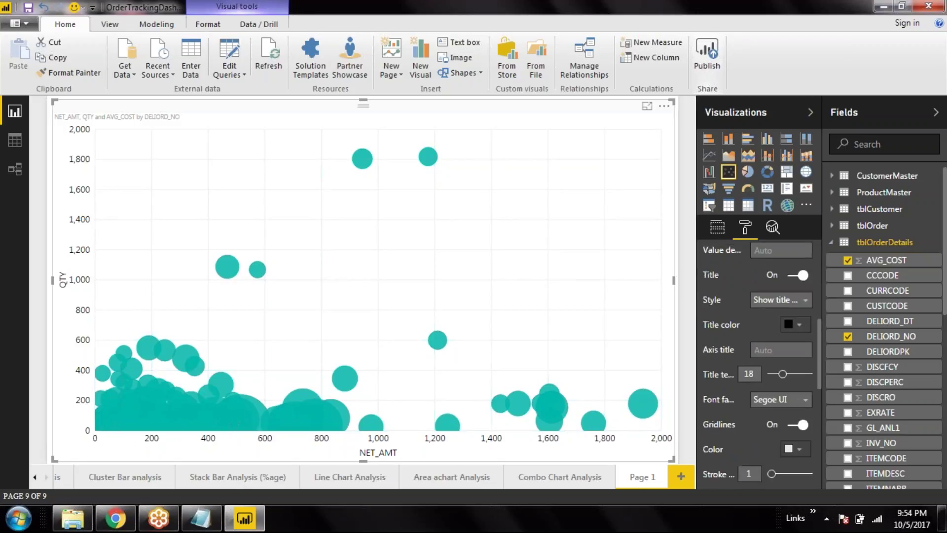
scroll(762, 360, up, 5)
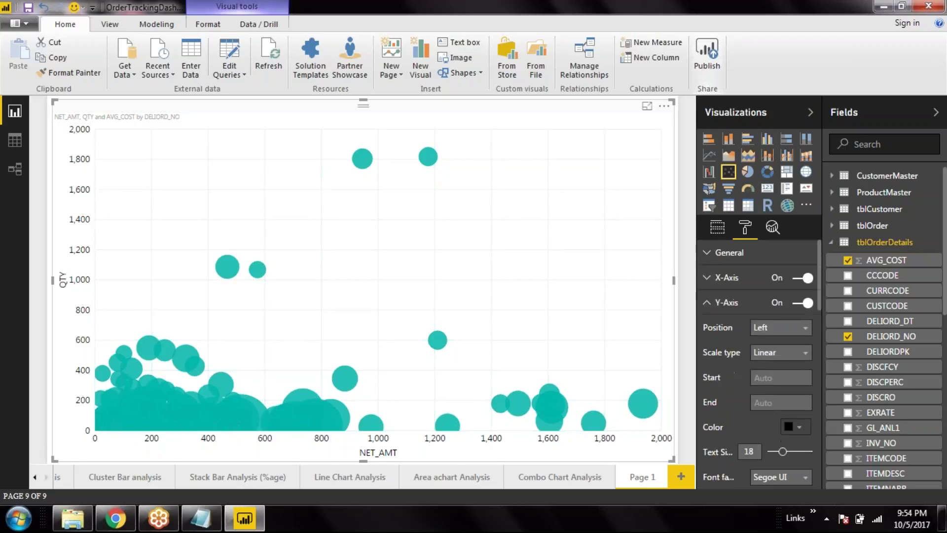
click(715, 303)
Step: Turn on the color border and color by category for the bubbles, and inspect some of the colored bubbles
scroll(767, 345, down, 3)
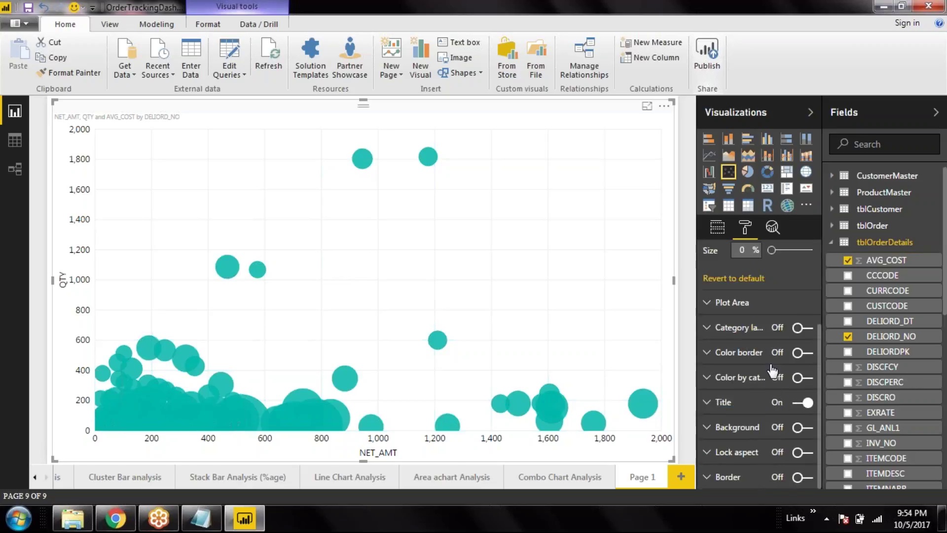
click(797, 378)
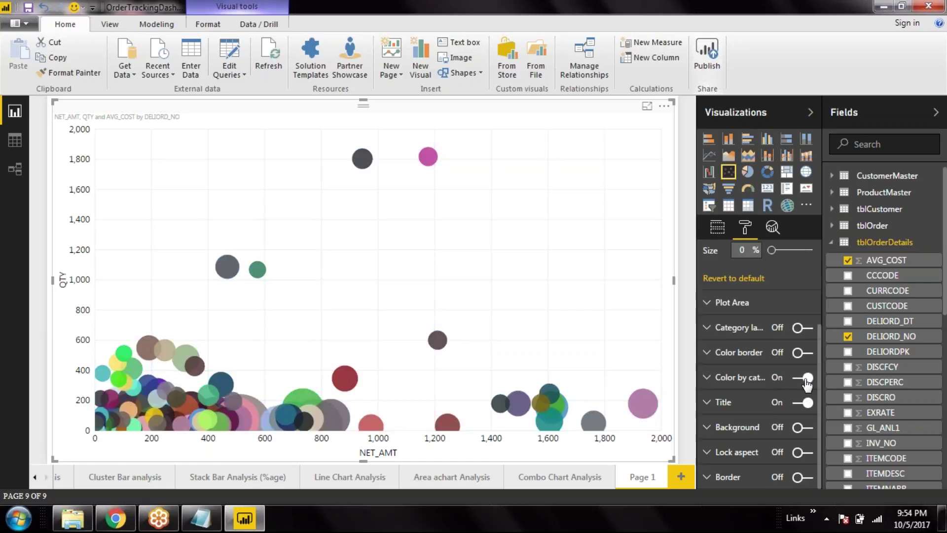
click(807, 380)
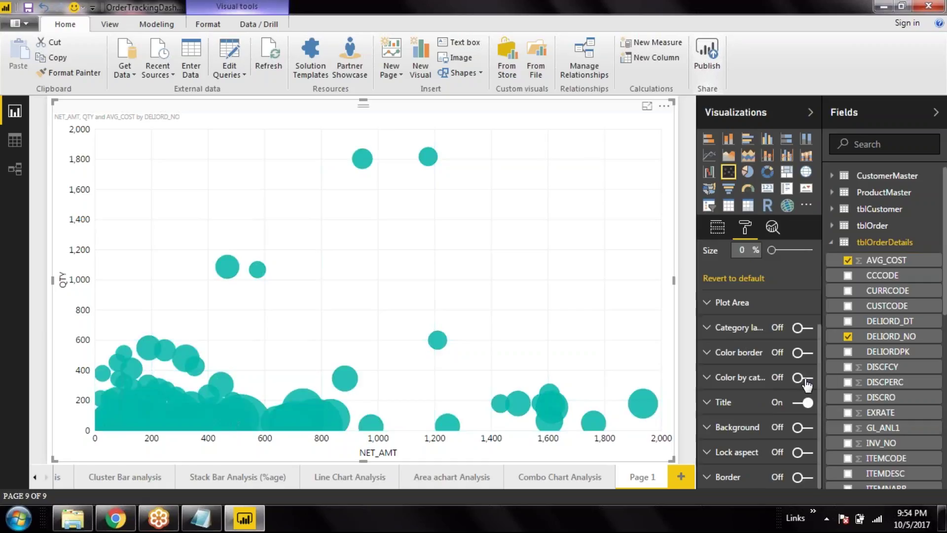
click(796, 354)
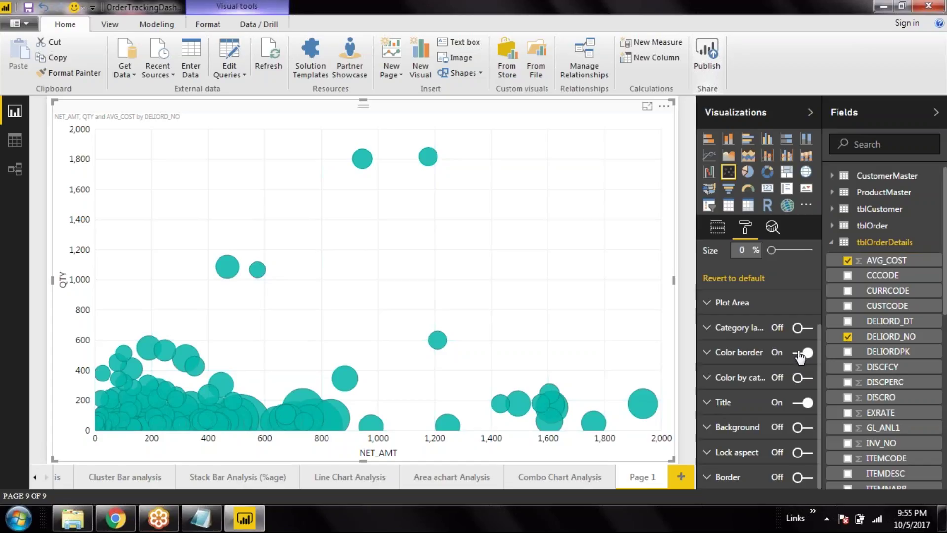
click(800, 355)
click(799, 354)
click(799, 379)
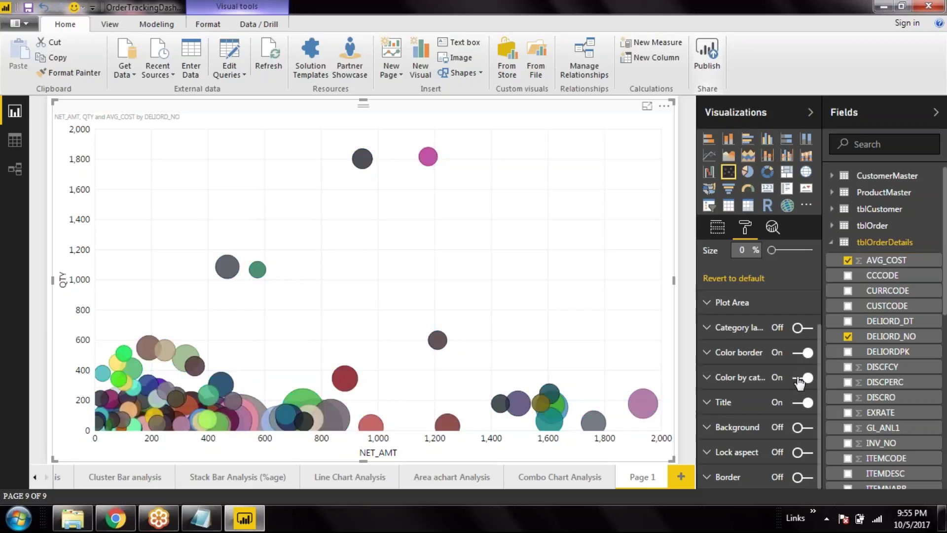
click(805, 354)
click(805, 354)
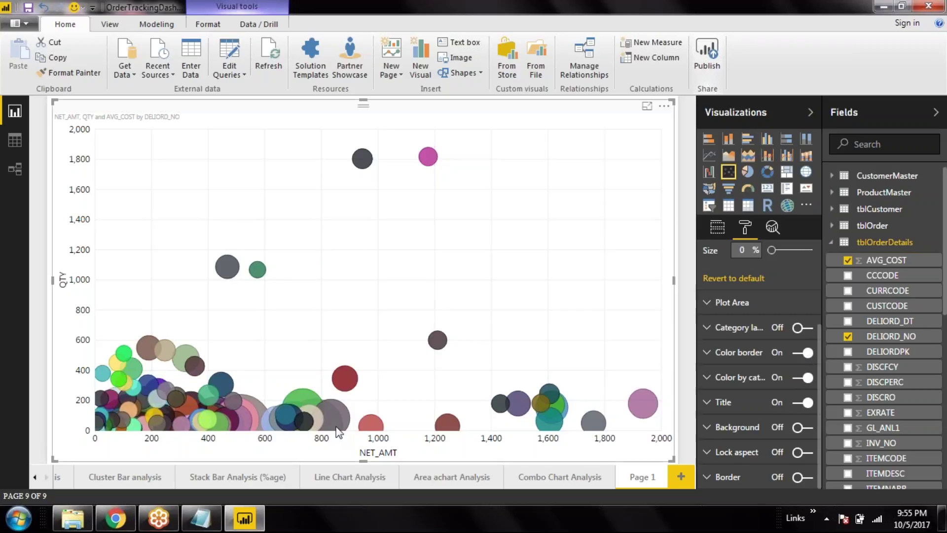
mouse_move(302, 396)
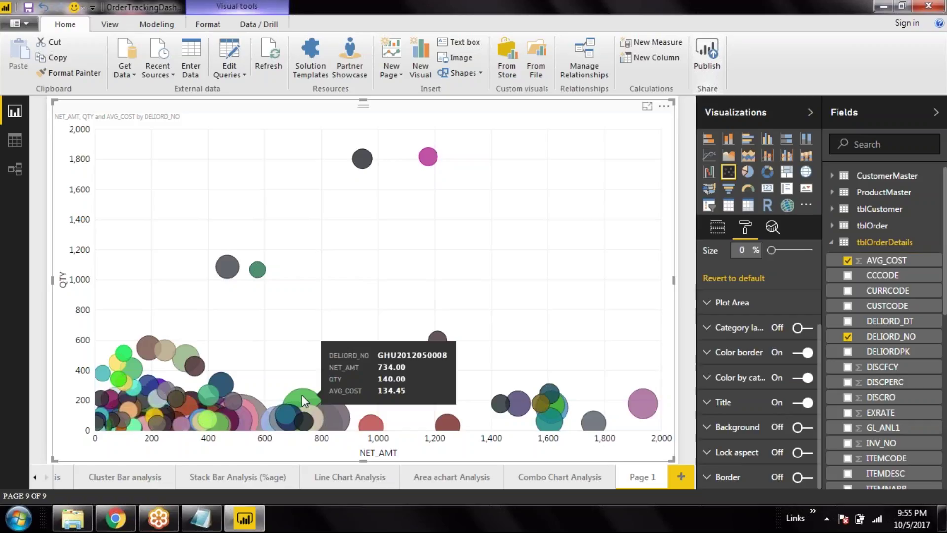
mouse_move(259, 401)
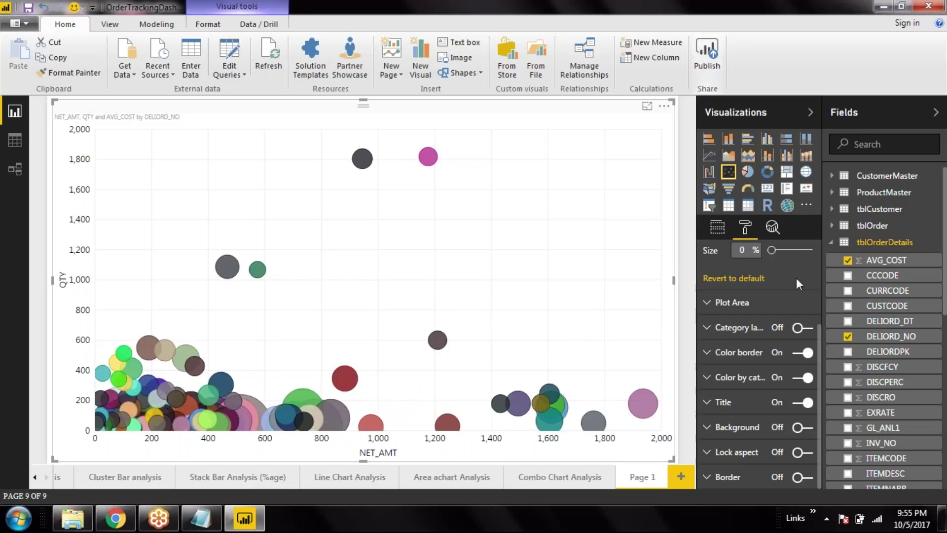
Step: Try NET_AMT as the bubble size with AVG_COST on the X axis, and return NET_AMT to the X axis without AVG_COST
click(716, 229)
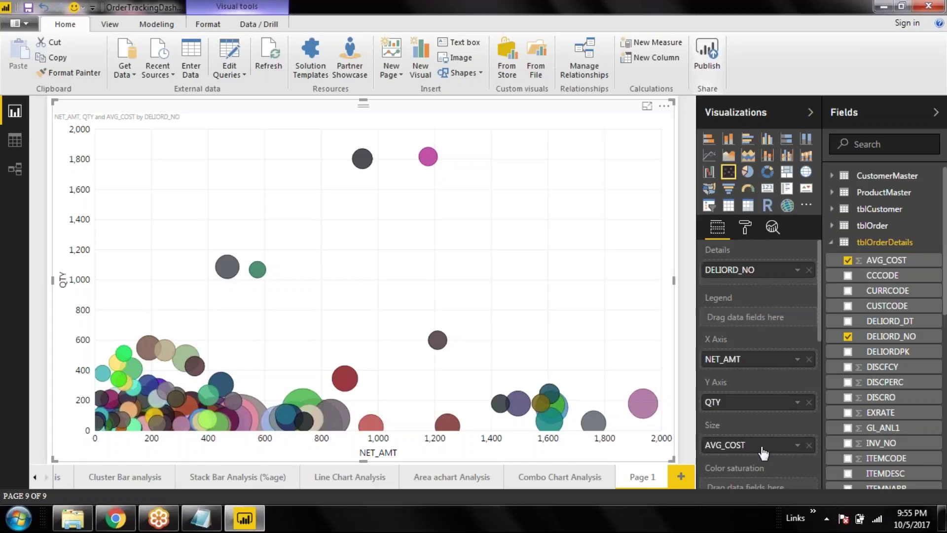
drag(732, 365, 730, 455)
drag(760, 360, 789, 456)
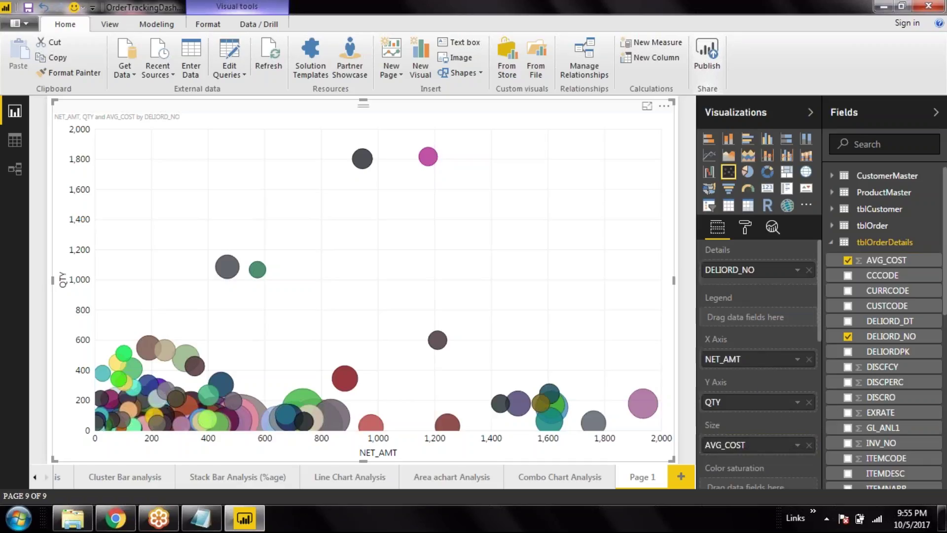
click(809, 446)
drag(769, 359, 760, 444)
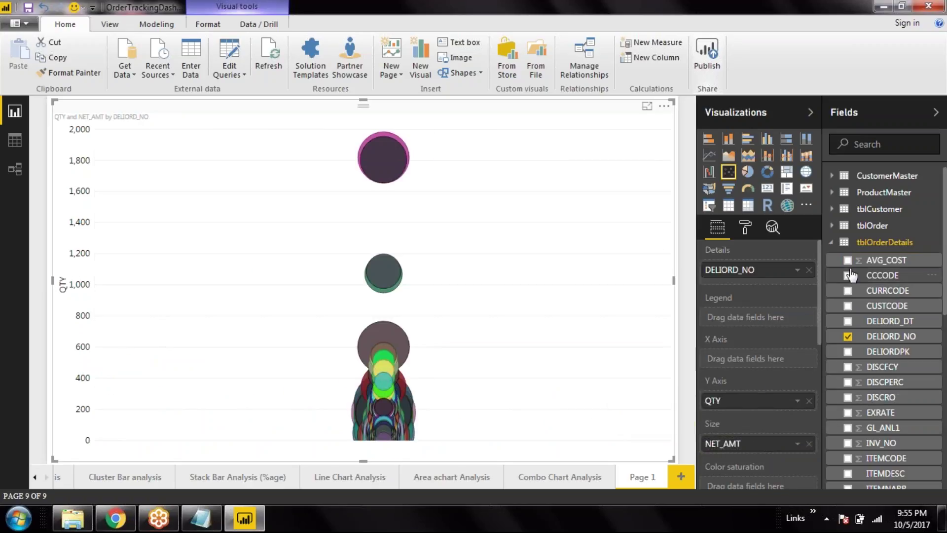
drag(870, 264, 754, 359)
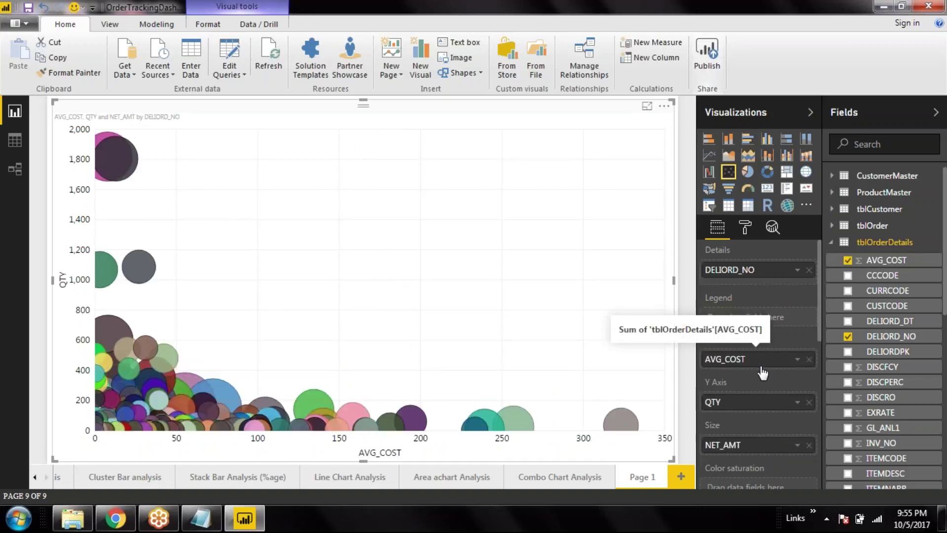
click(809, 359)
drag(754, 451, 753, 404)
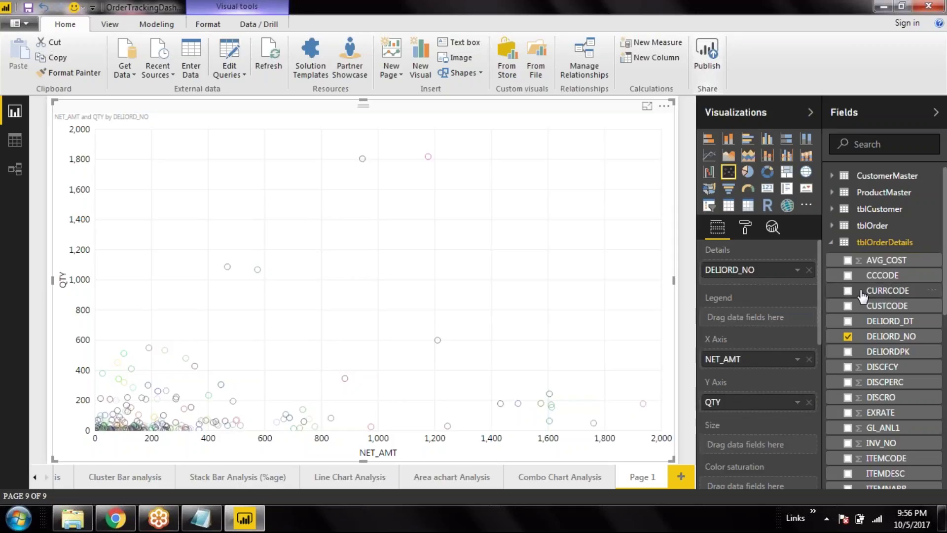
Step: Try adding NET_RATE to the chart as the legend again and remove it
scroll(872, 394, down, 5)
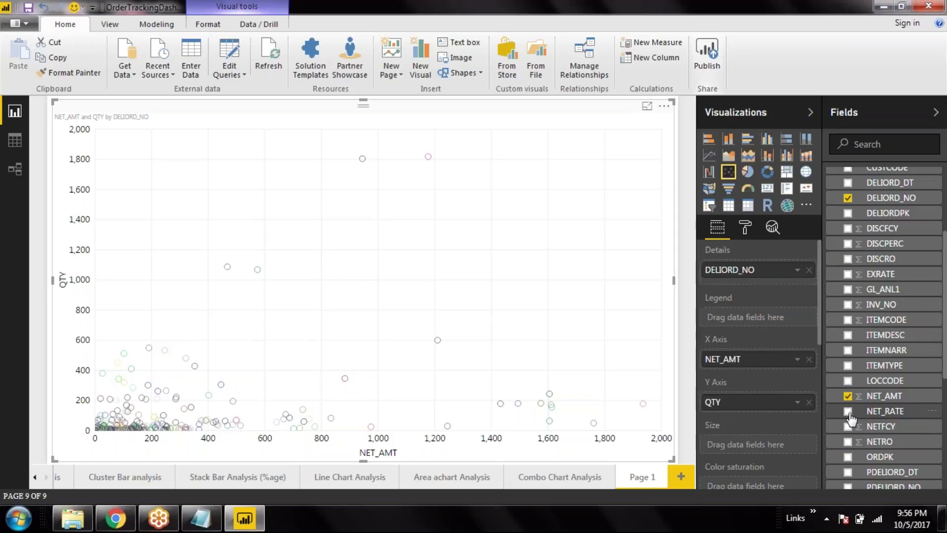
click(847, 412)
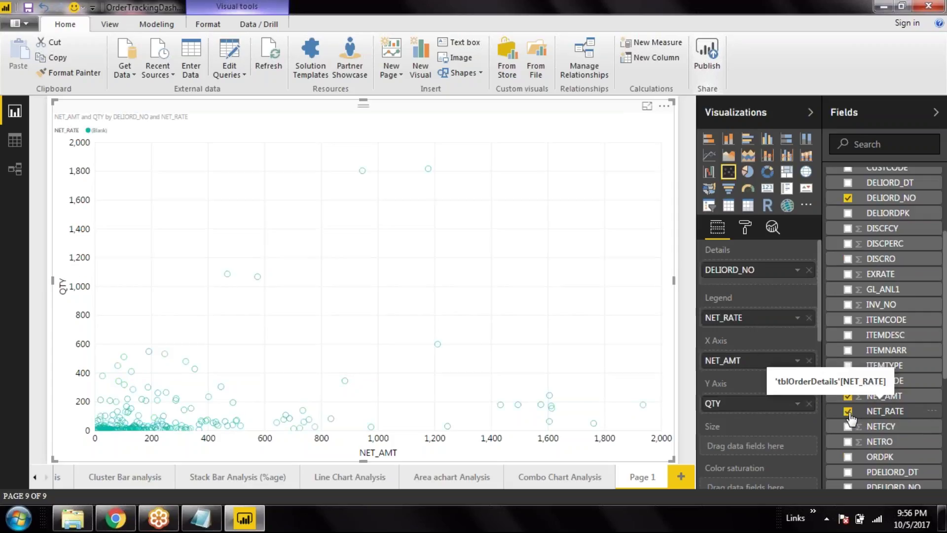
click(808, 317)
Step: Size the bubbles by NETRO and open the chart's formatting options
click(847, 443)
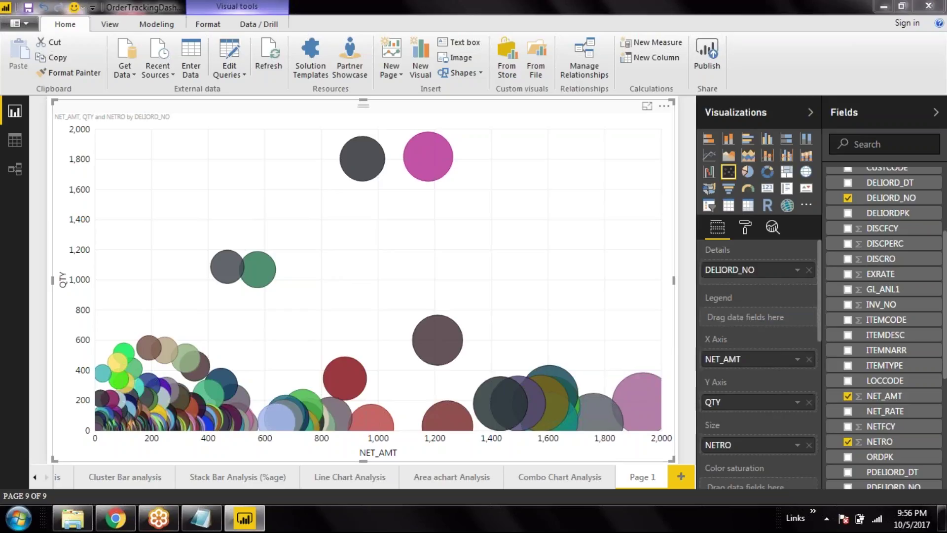
click(745, 227)
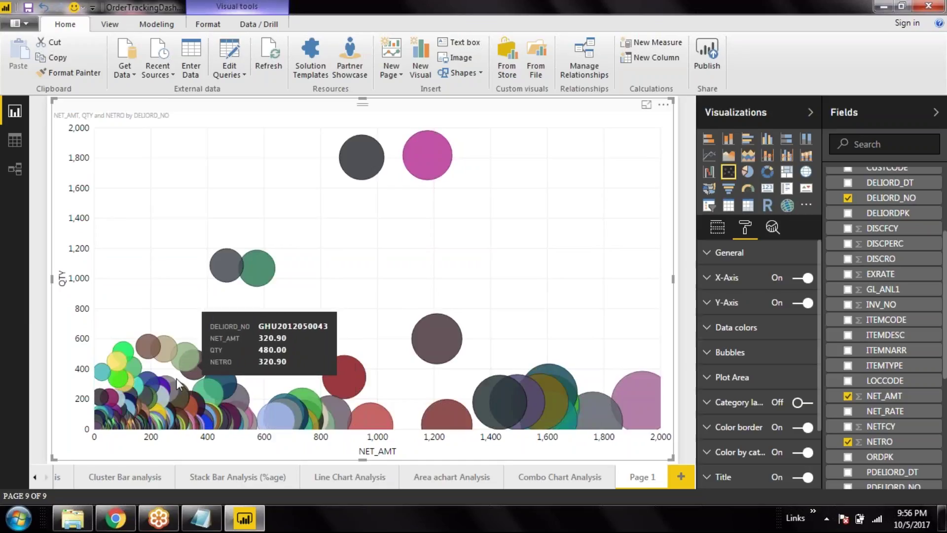
Step: Turn on the aspect lock for the scatter chart and look at its plot area settings
scroll(778, 396, down, 2)
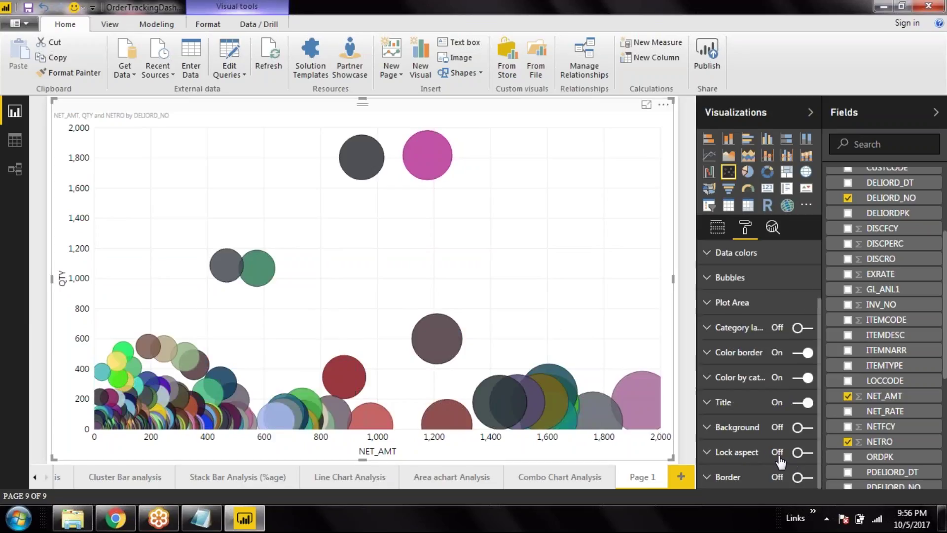
click(803, 452)
scroll(745, 415, up, 3)
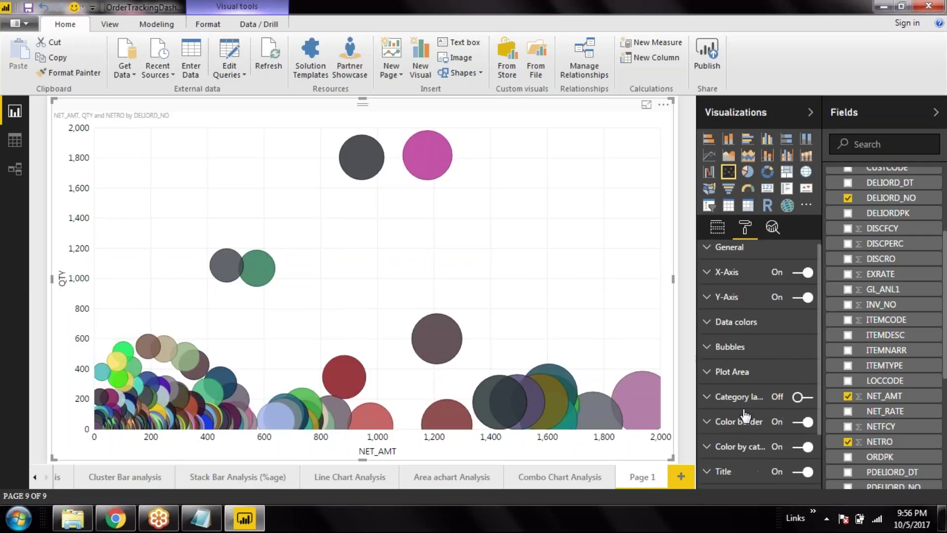
click(712, 375)
click(712, 377)
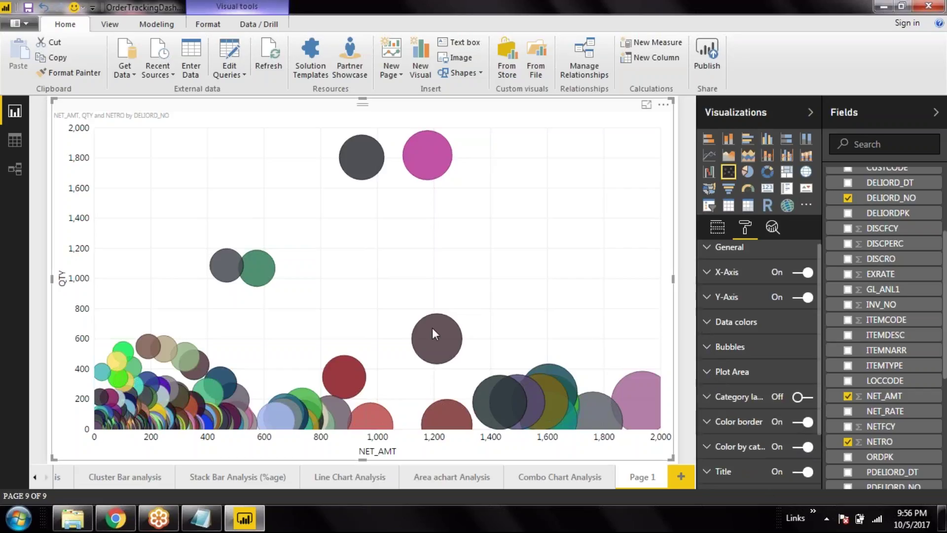
mouse_move(434, 334)
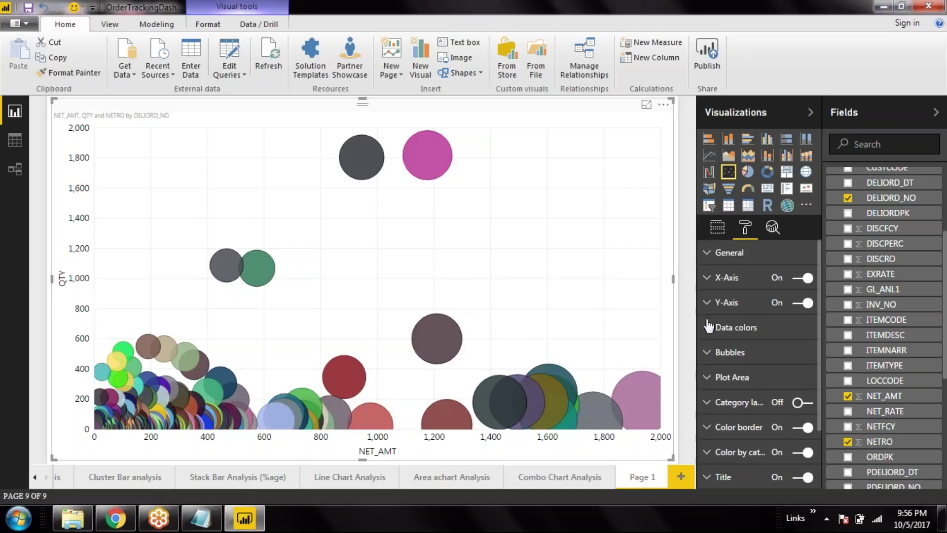
Step: Review the chart's bubble size, plot area and data color settings
click(708, 353)
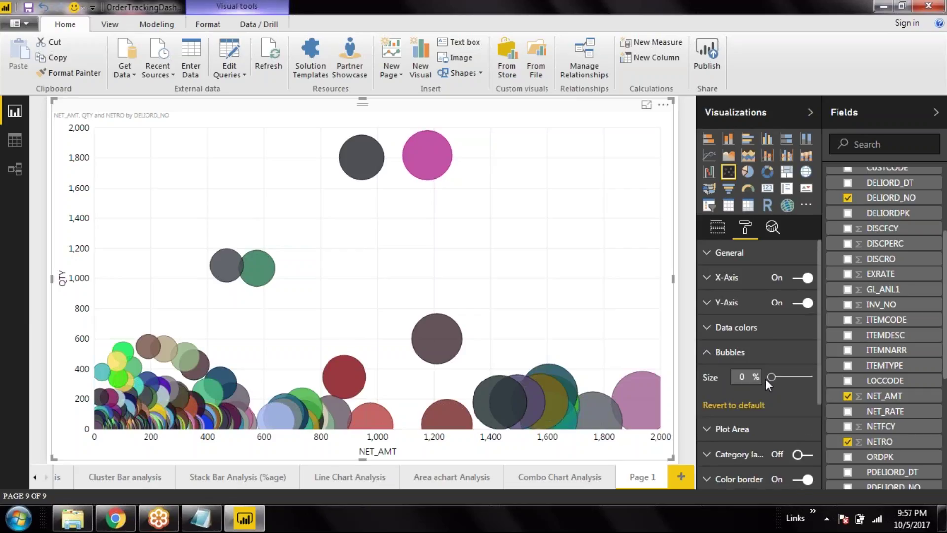
drag(771, 377, 748, 377)
click(707, 352)
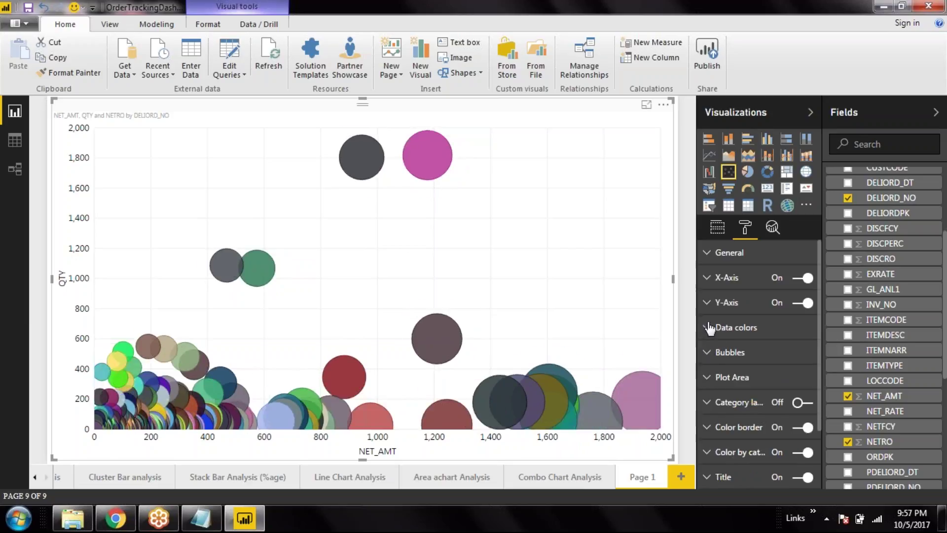
scroll(711, 329, down, 3)
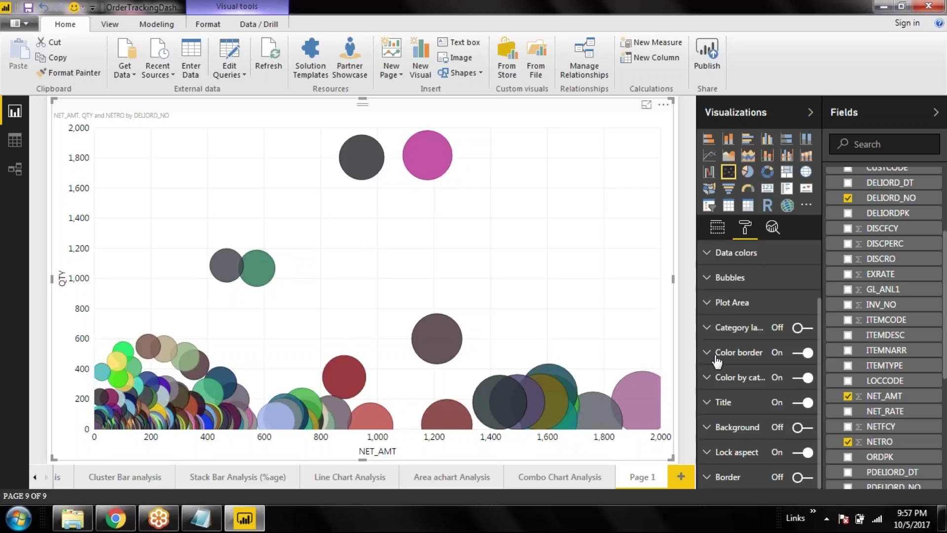
click(708, 303)
click(708, 303)
scroll(726, 433, up, 3)
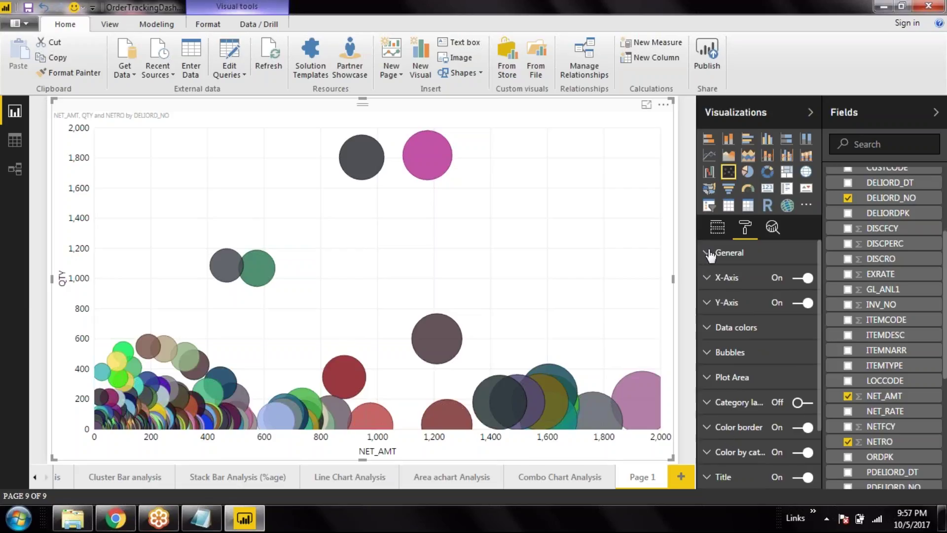
click(708, 329)
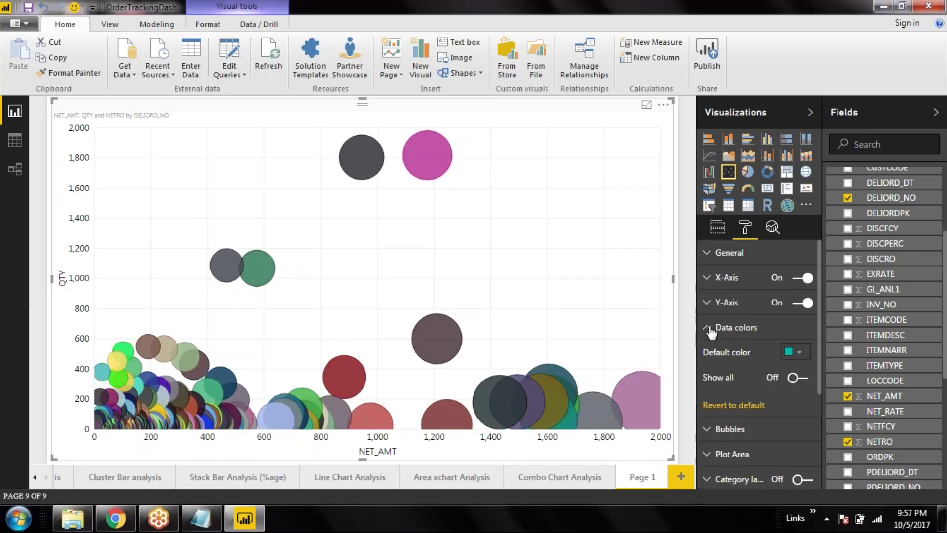
click(708, 329)
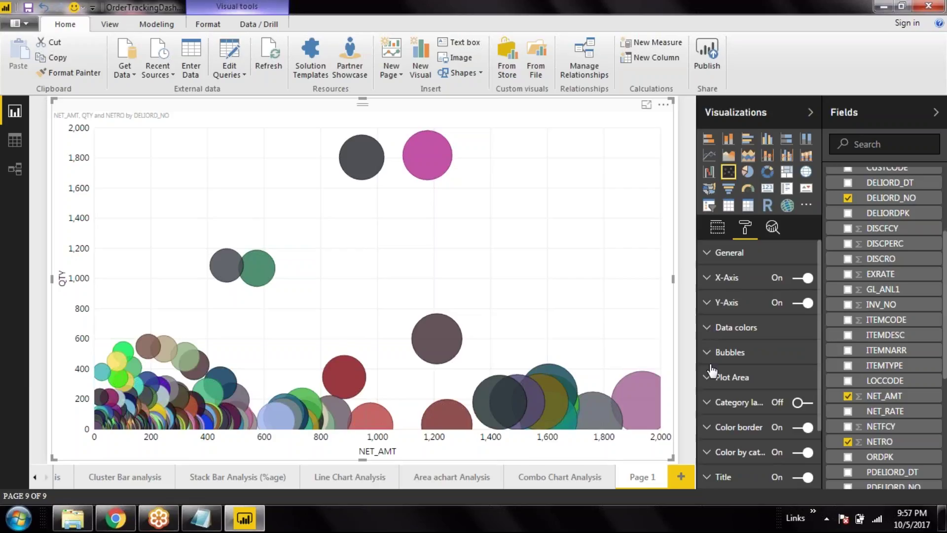
Step: Try black category labels with text size 12 on the bubbles
click(798, 403)
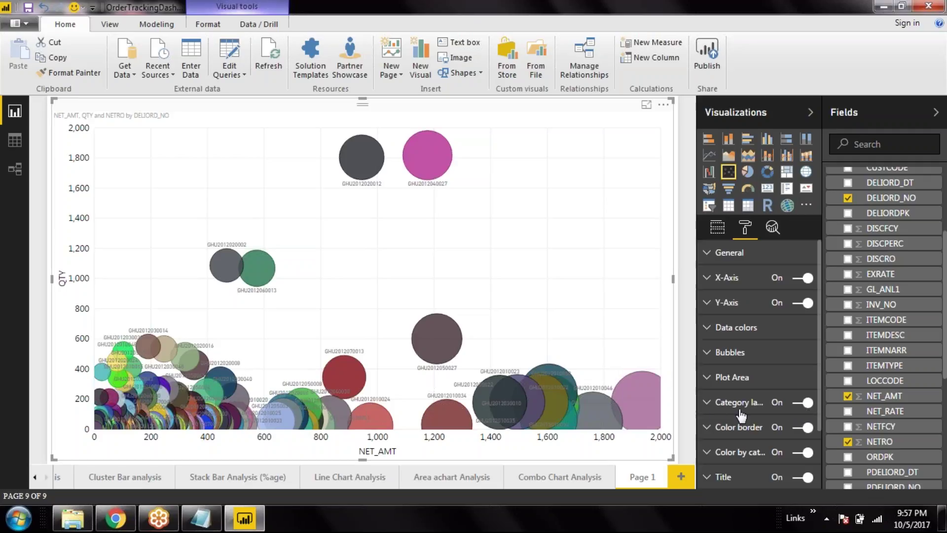
click(713, 409)
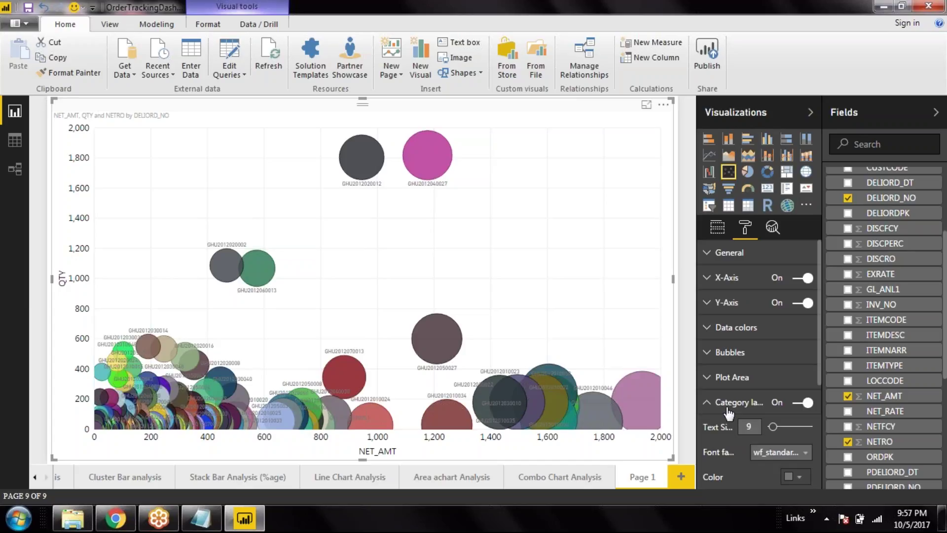
drag(773, 426, 777, 429)
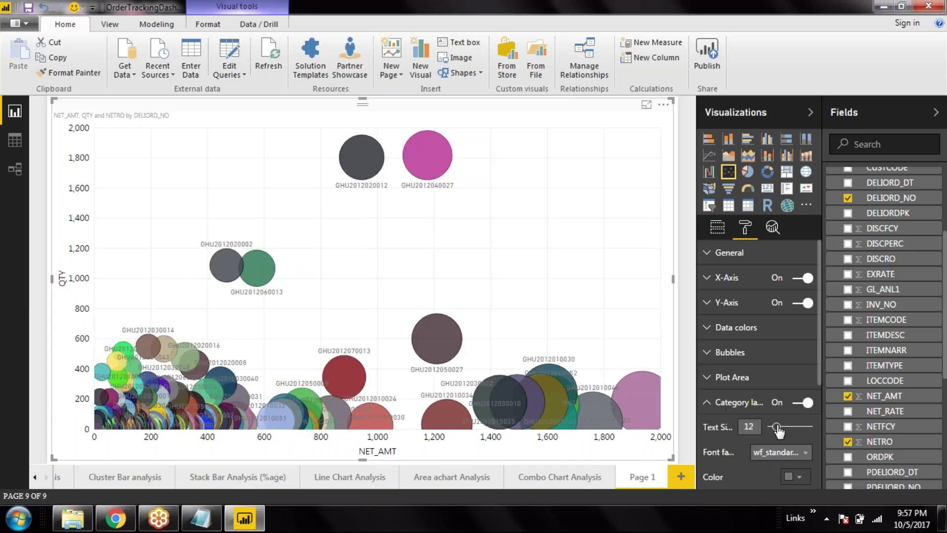
click(790, 475)
click(711, 417)
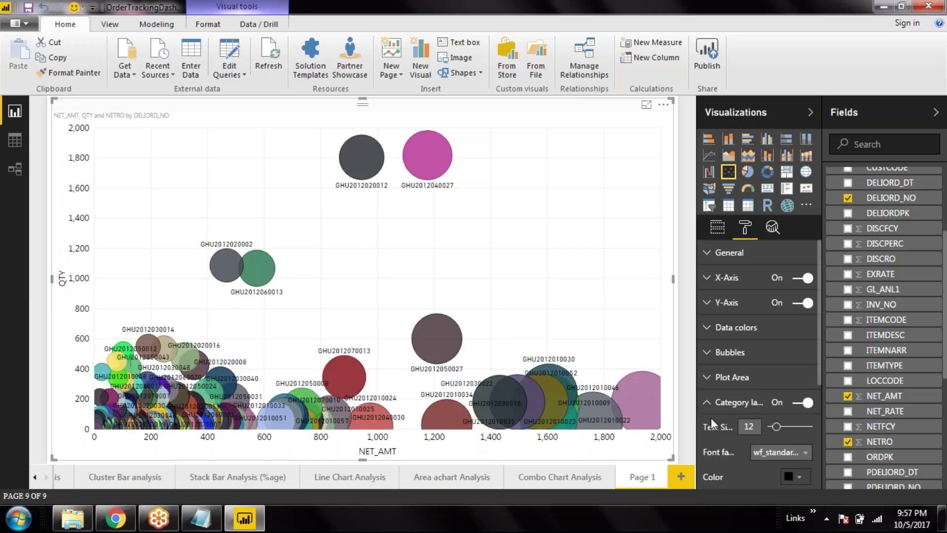
Step: Try dark yellow, teal and red as the category label color, and turn the category labels off
click(801, 478)
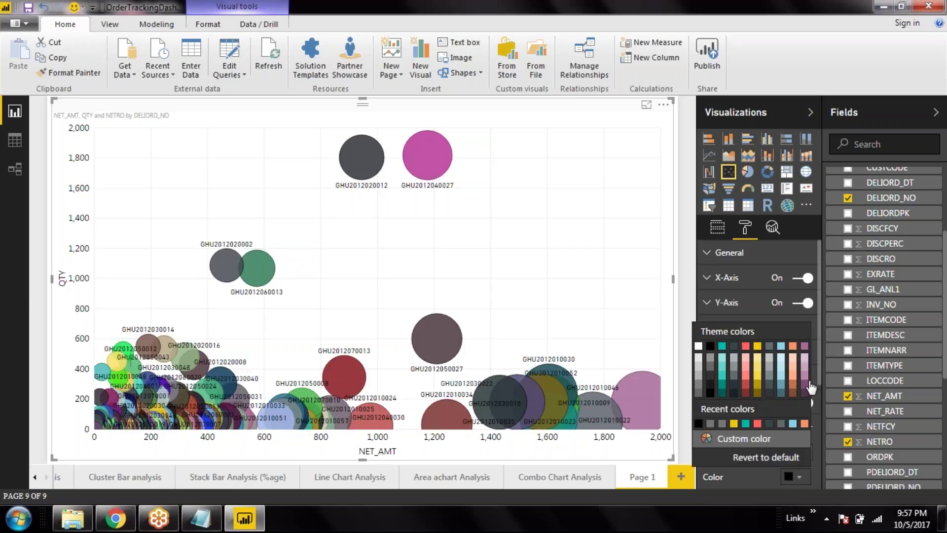
click(760, 387)
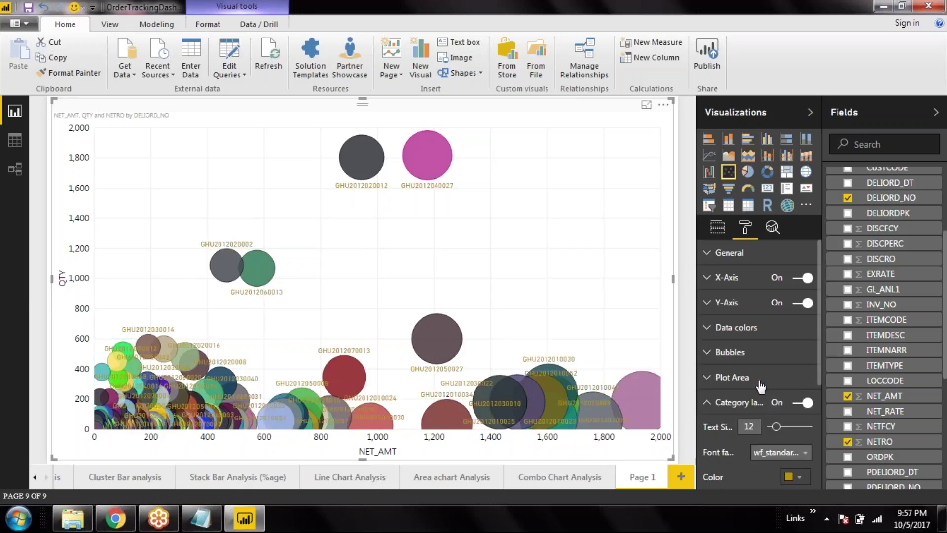
click(800, 477)
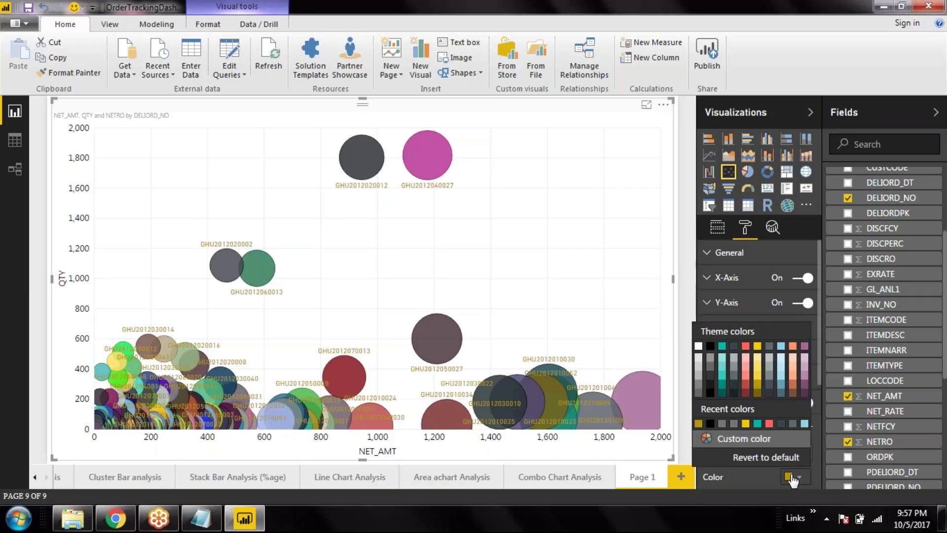
click(753, 425)
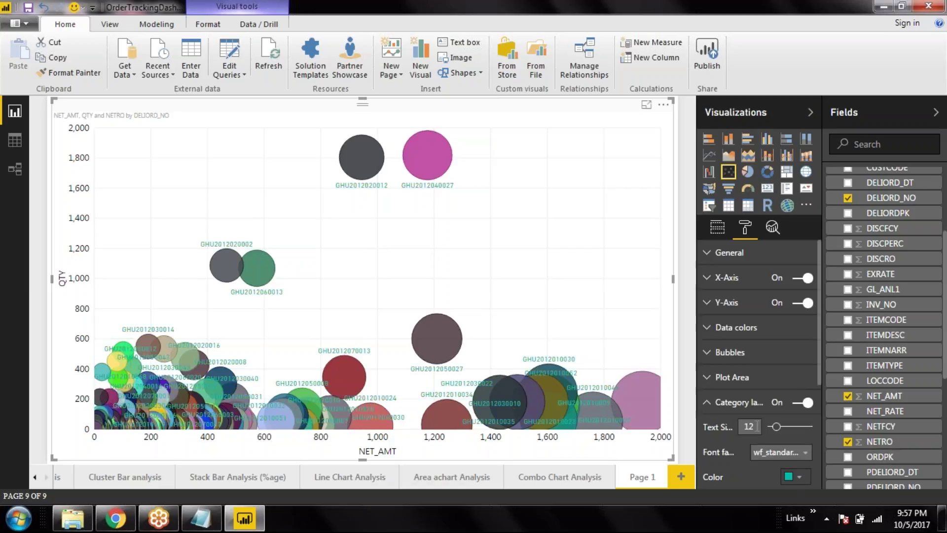
click(799, 476)
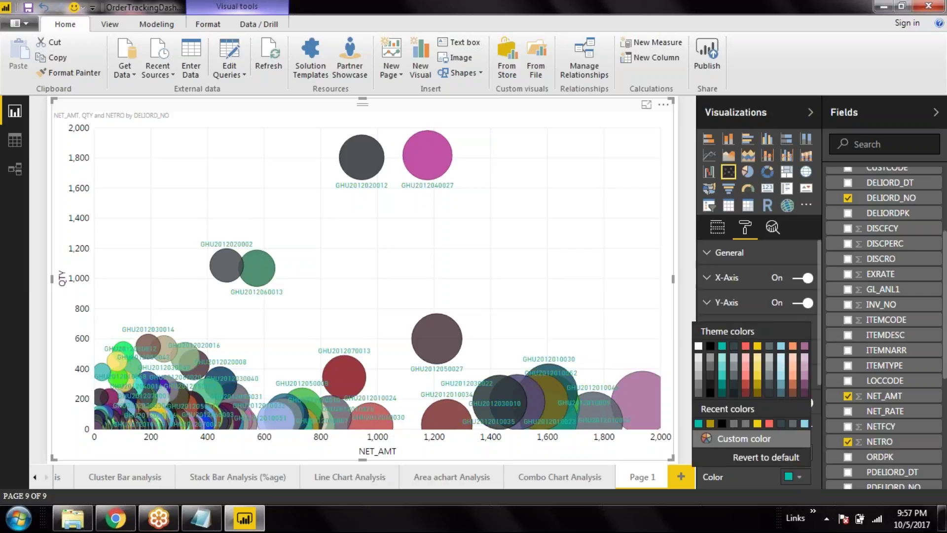
click(768, 423)
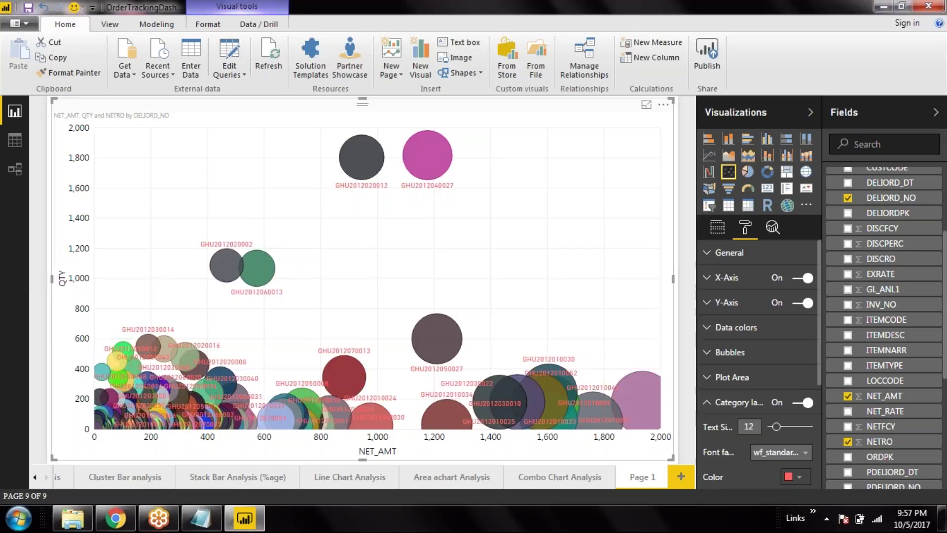
mouse_move(427, 179)
click(802, 402)
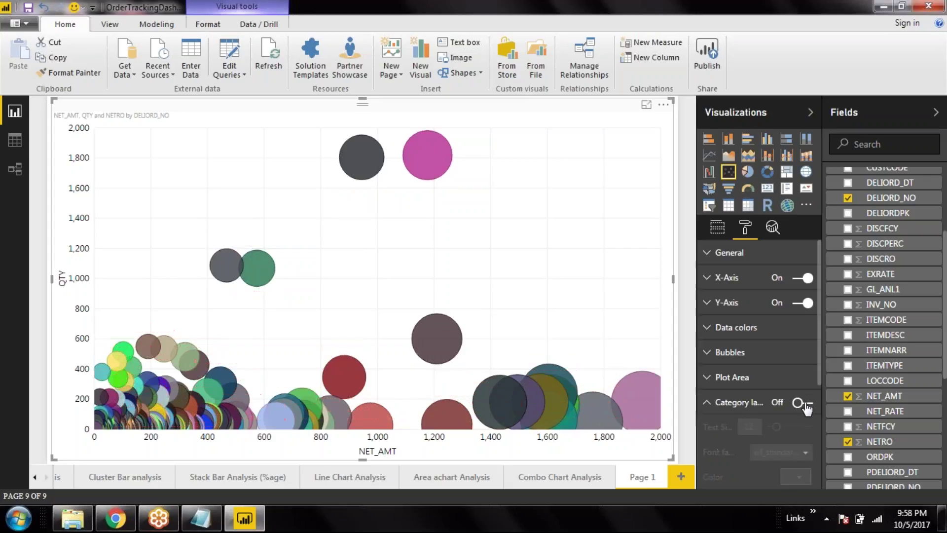
Step: Inspect the details of the pink bubble and the bubble with the highest NET_AMT, and save the report
mouse_move(444, 151)
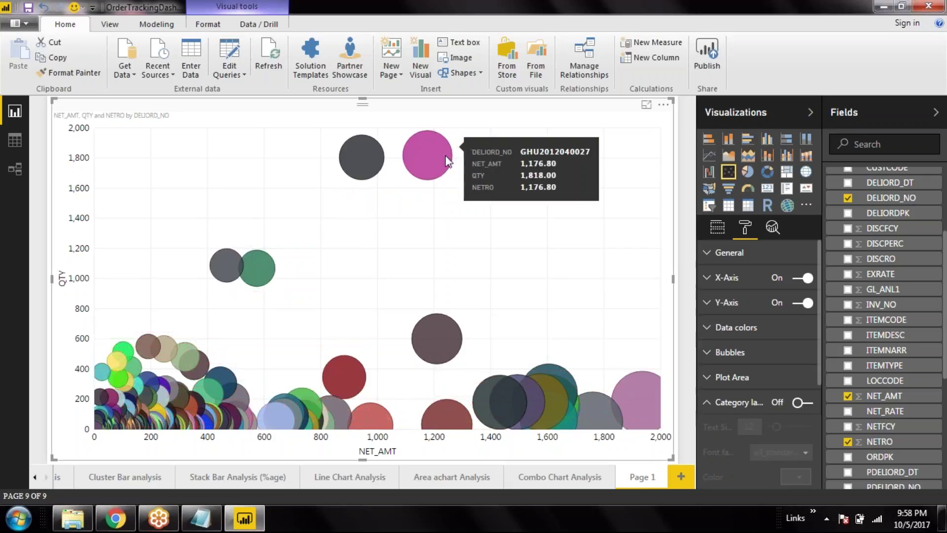
mouse_move(649, 380)
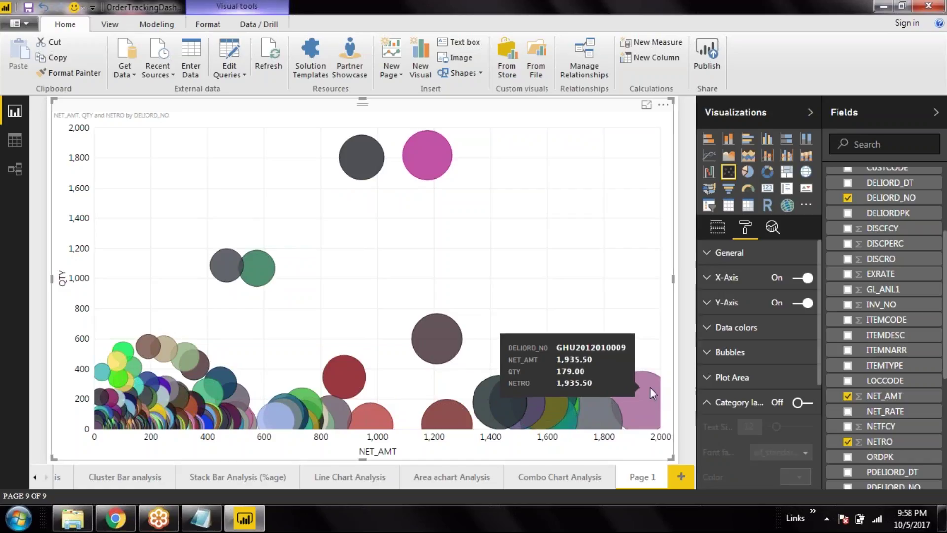
click(28, 8)
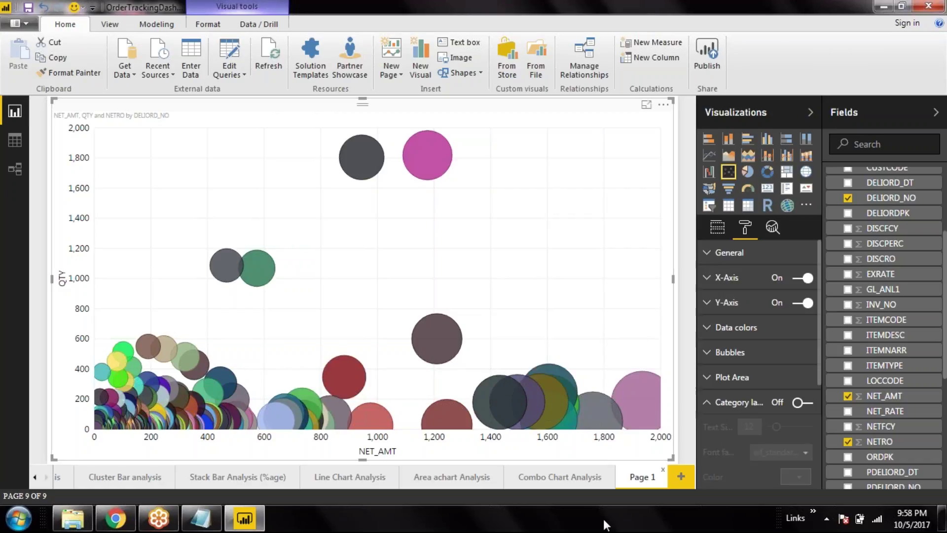
Step: Rename the report page Page 1 as Scatter Plot Analysis
double_click(646, 481)
text(Scatter Plot Analysis)
key(Return)
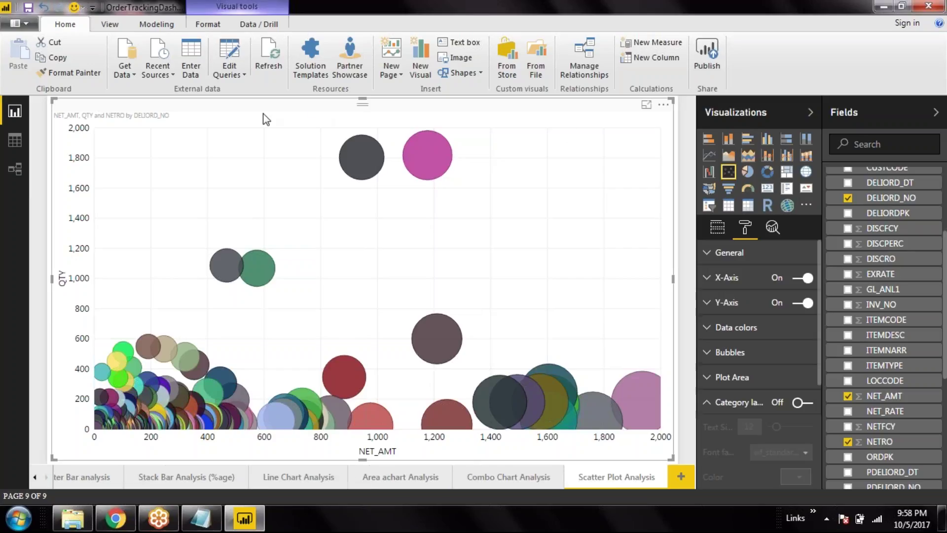
Step: Set the scatter chart's title text to "Order Sales"
click(713, 406)
scroll(713, 405, down, 3)
click(714, 403)
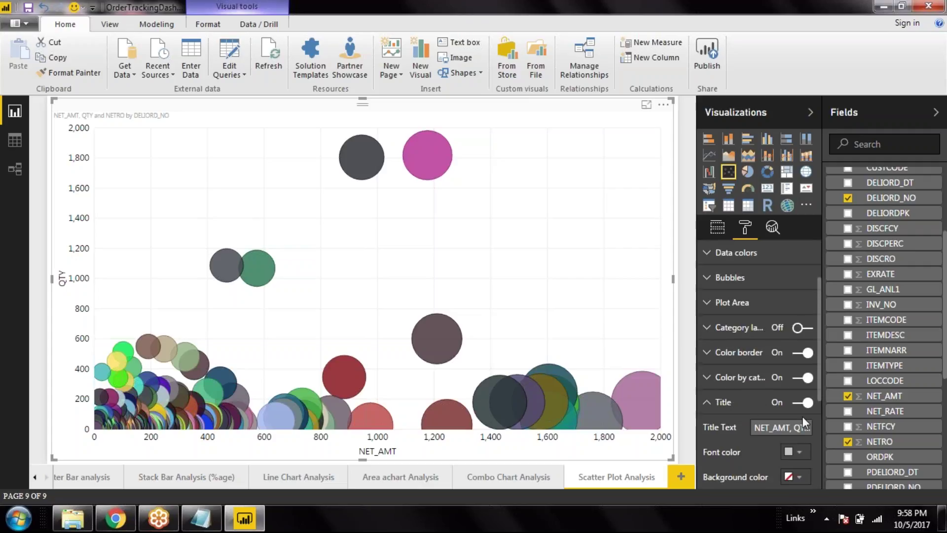
click(792, 428)
text(Order Sam)
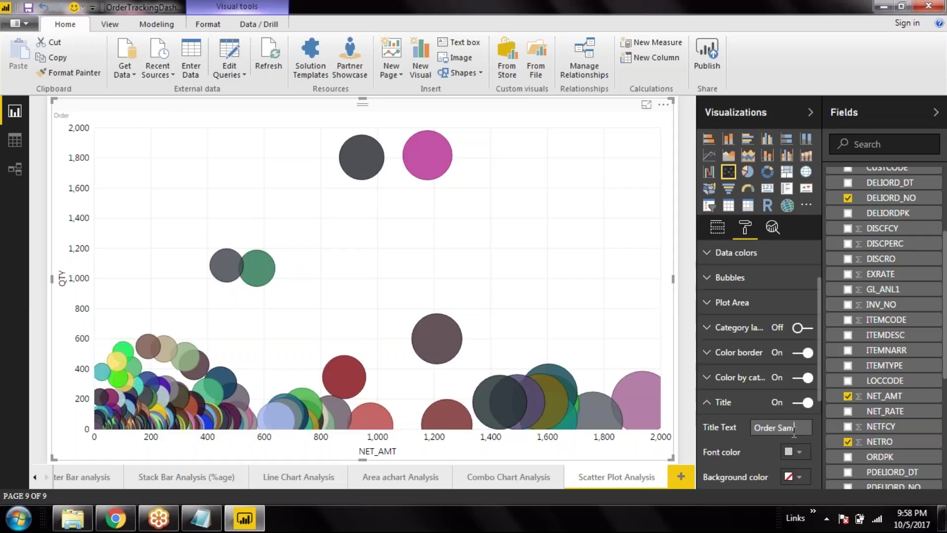
key(BackSpace)
text(les)
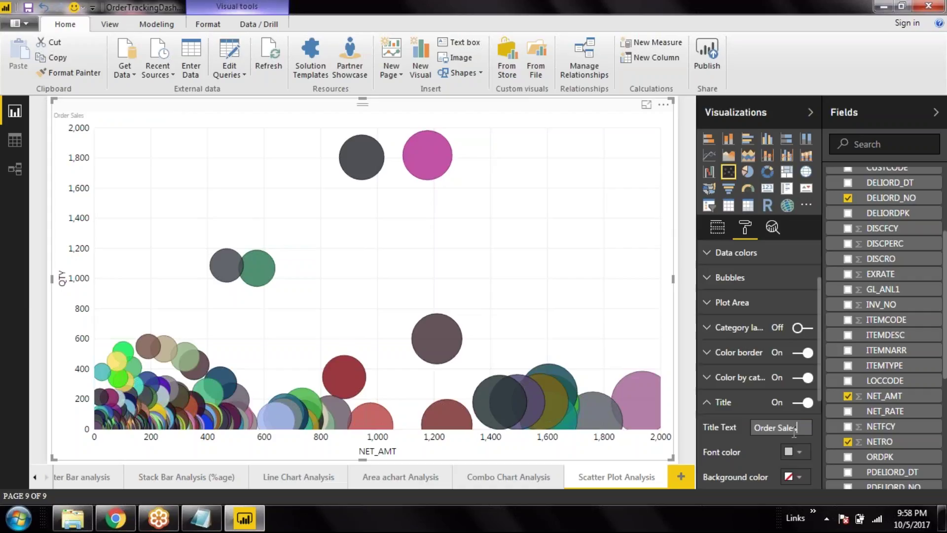